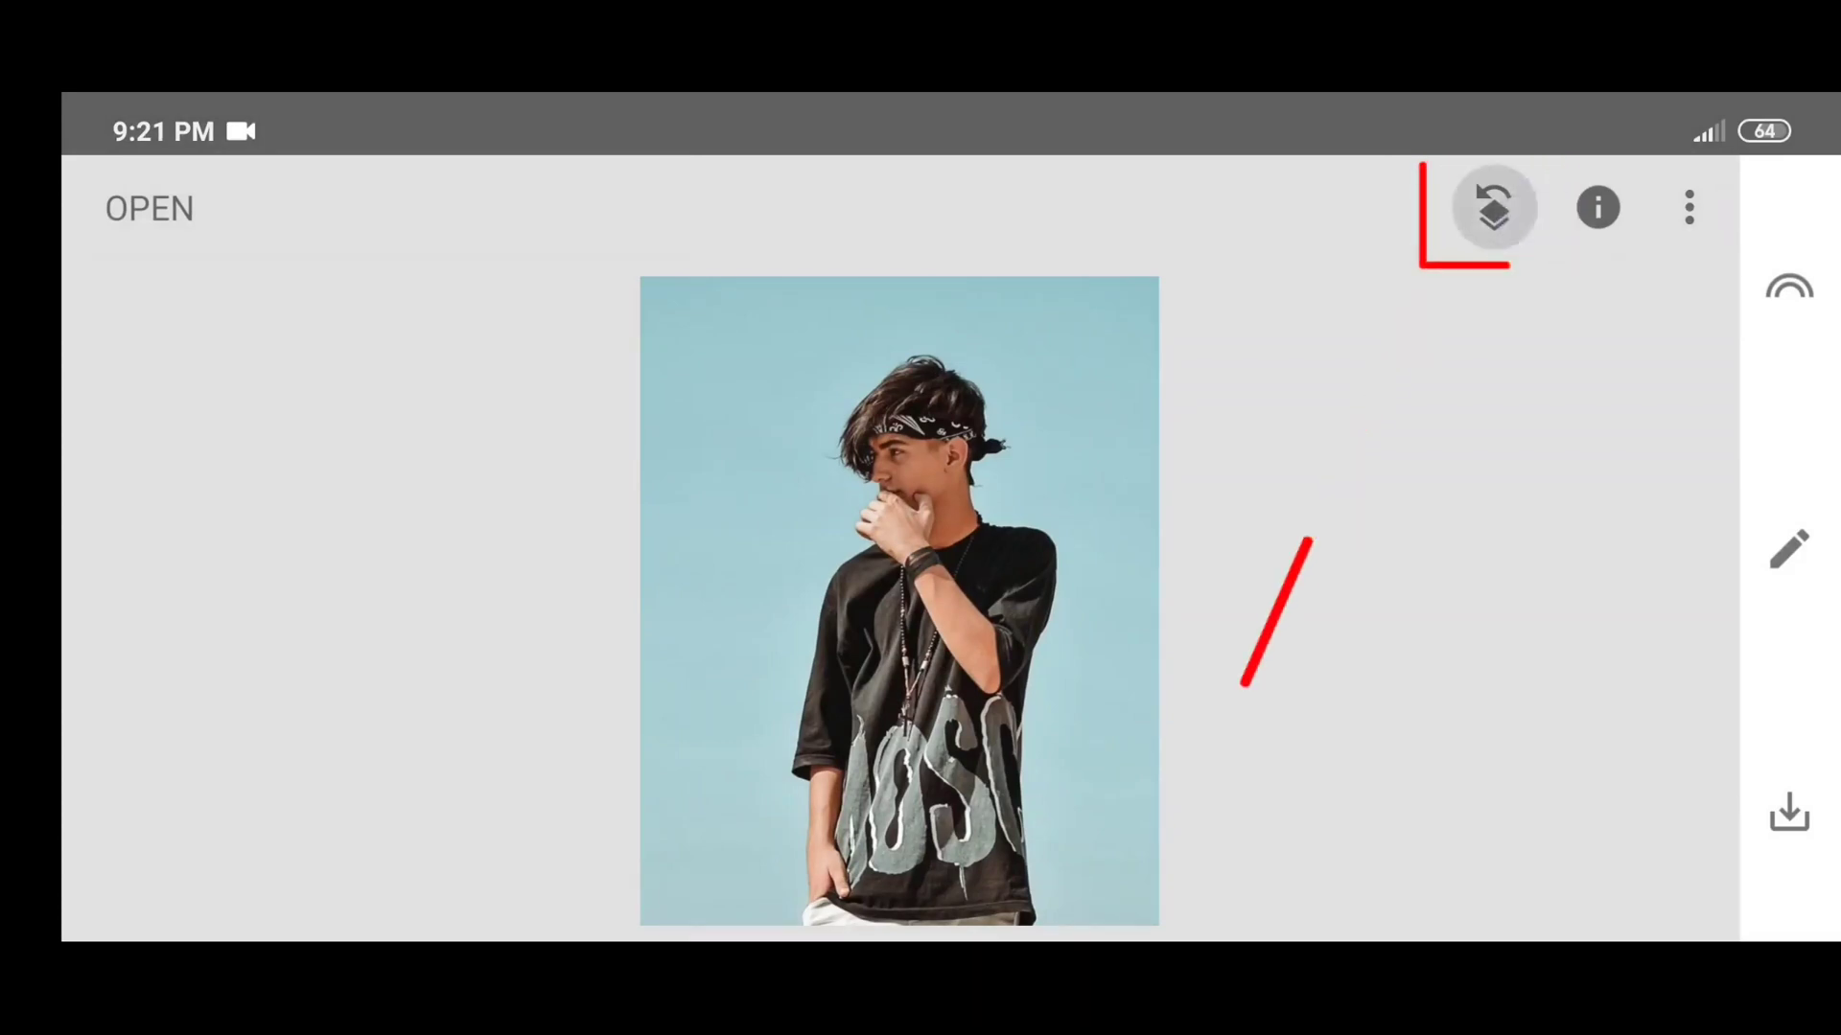
- From View edits, open the top Double Exposure's Stacks brush and invert its mask
click(1496, 208)
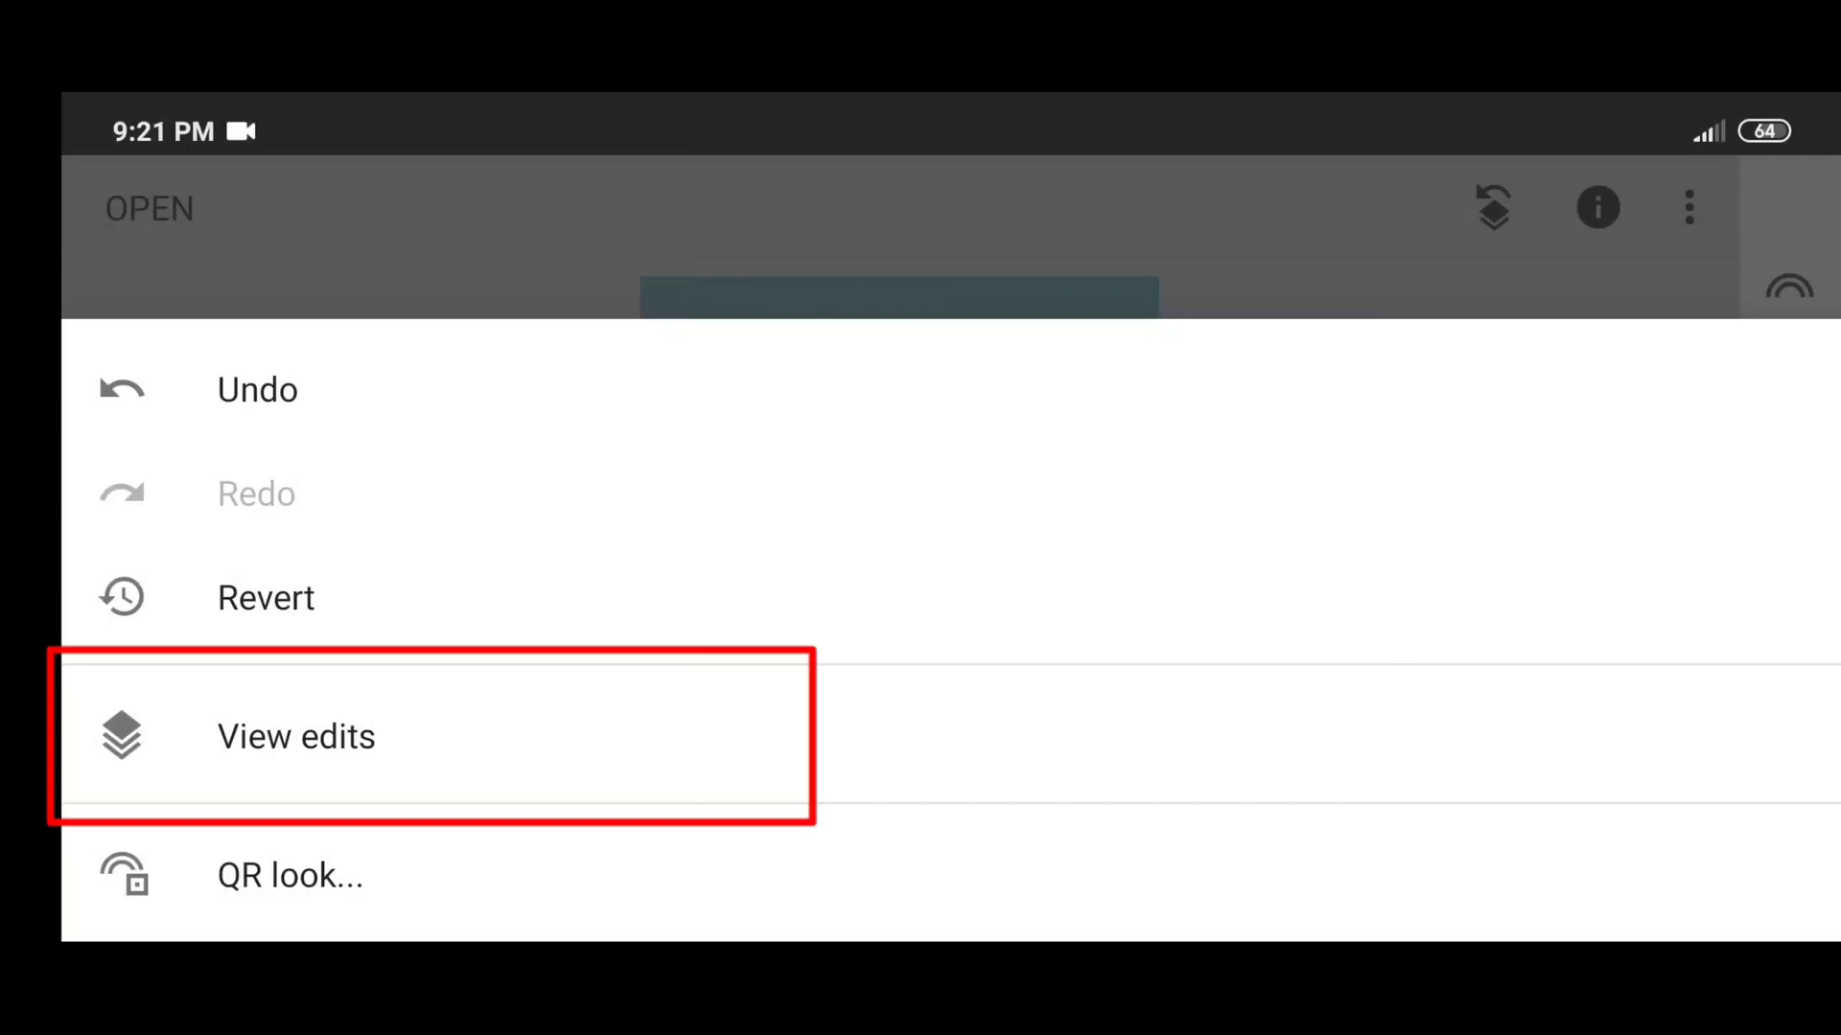
click(356, 720)
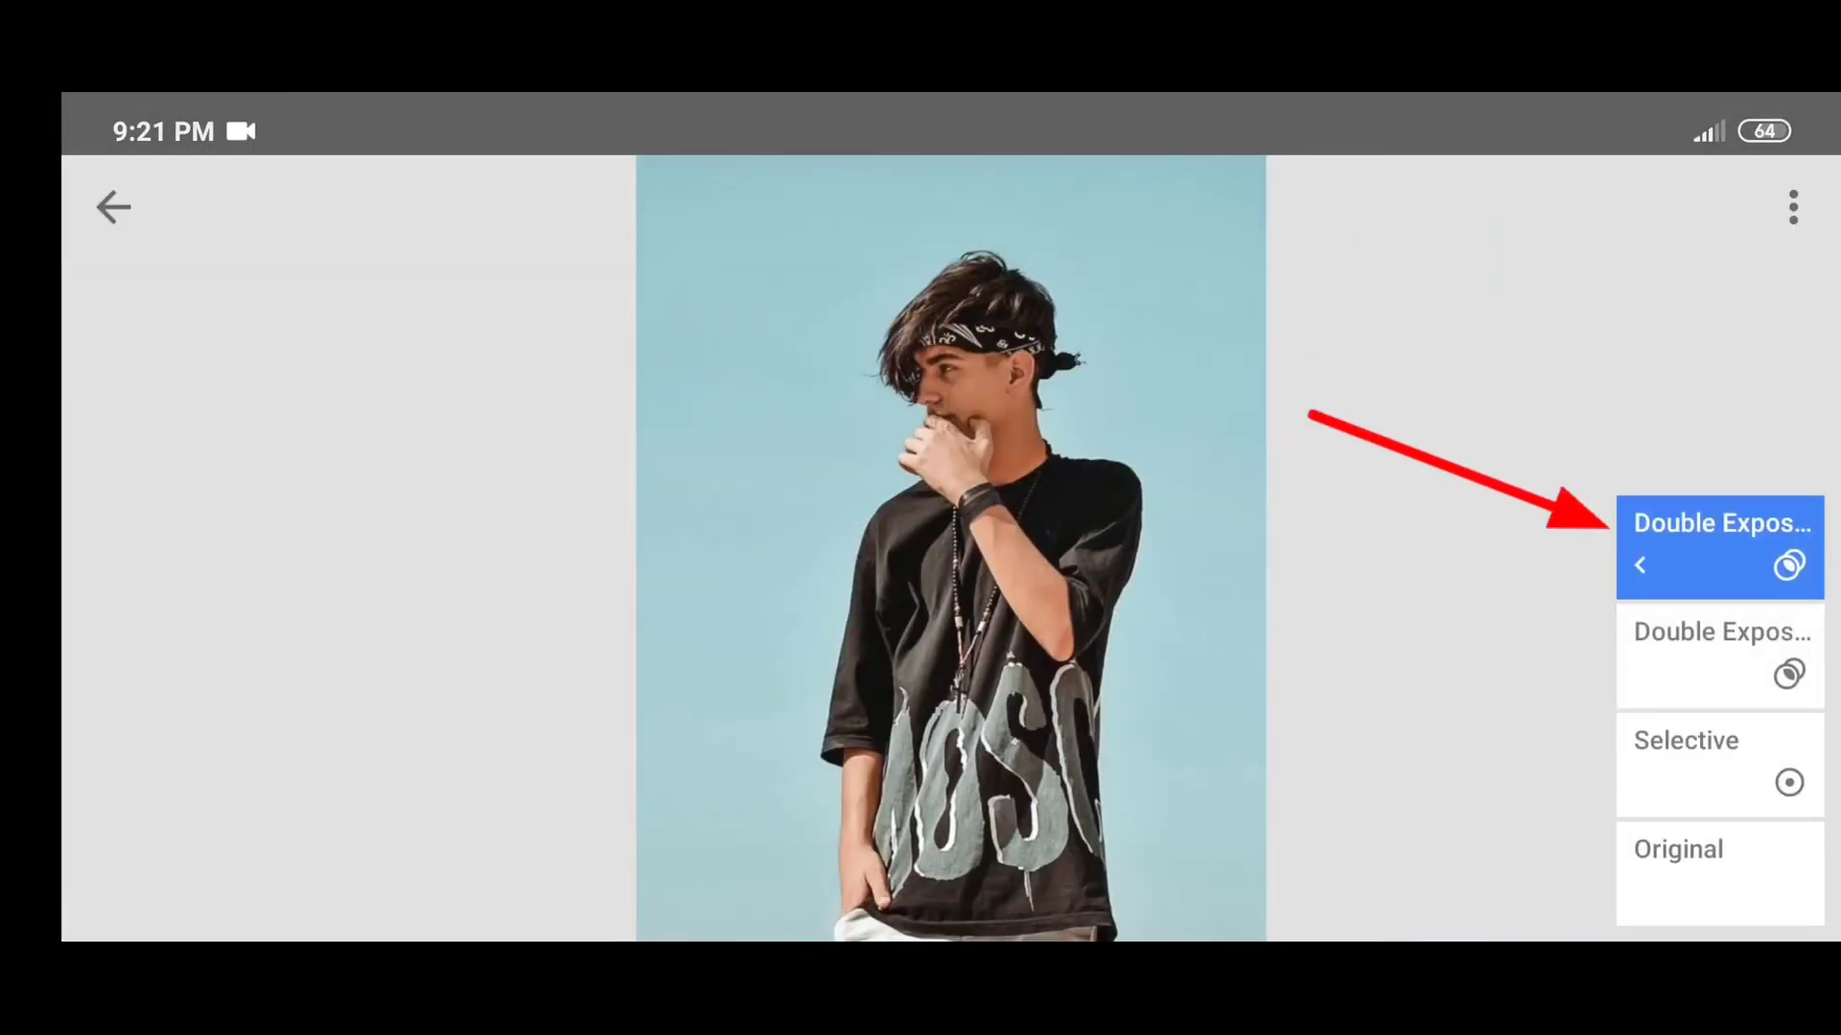
click(1721, 547)
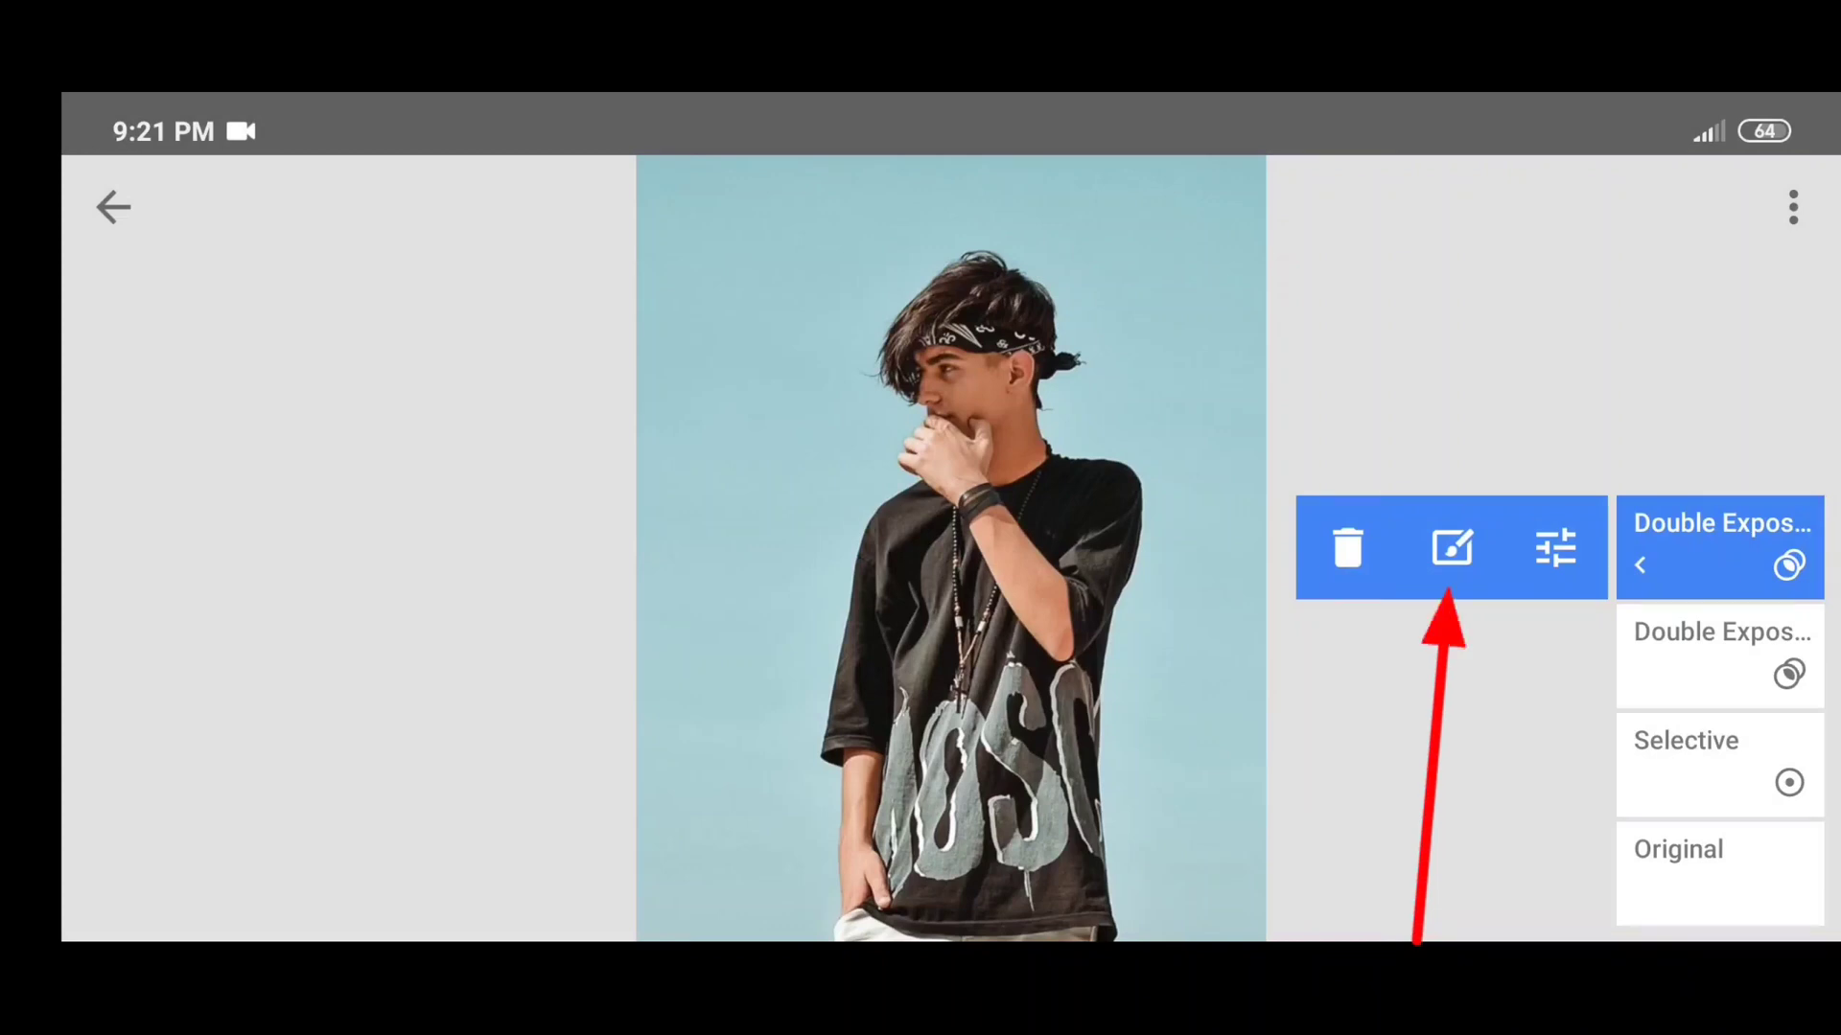
click(1452, 547)
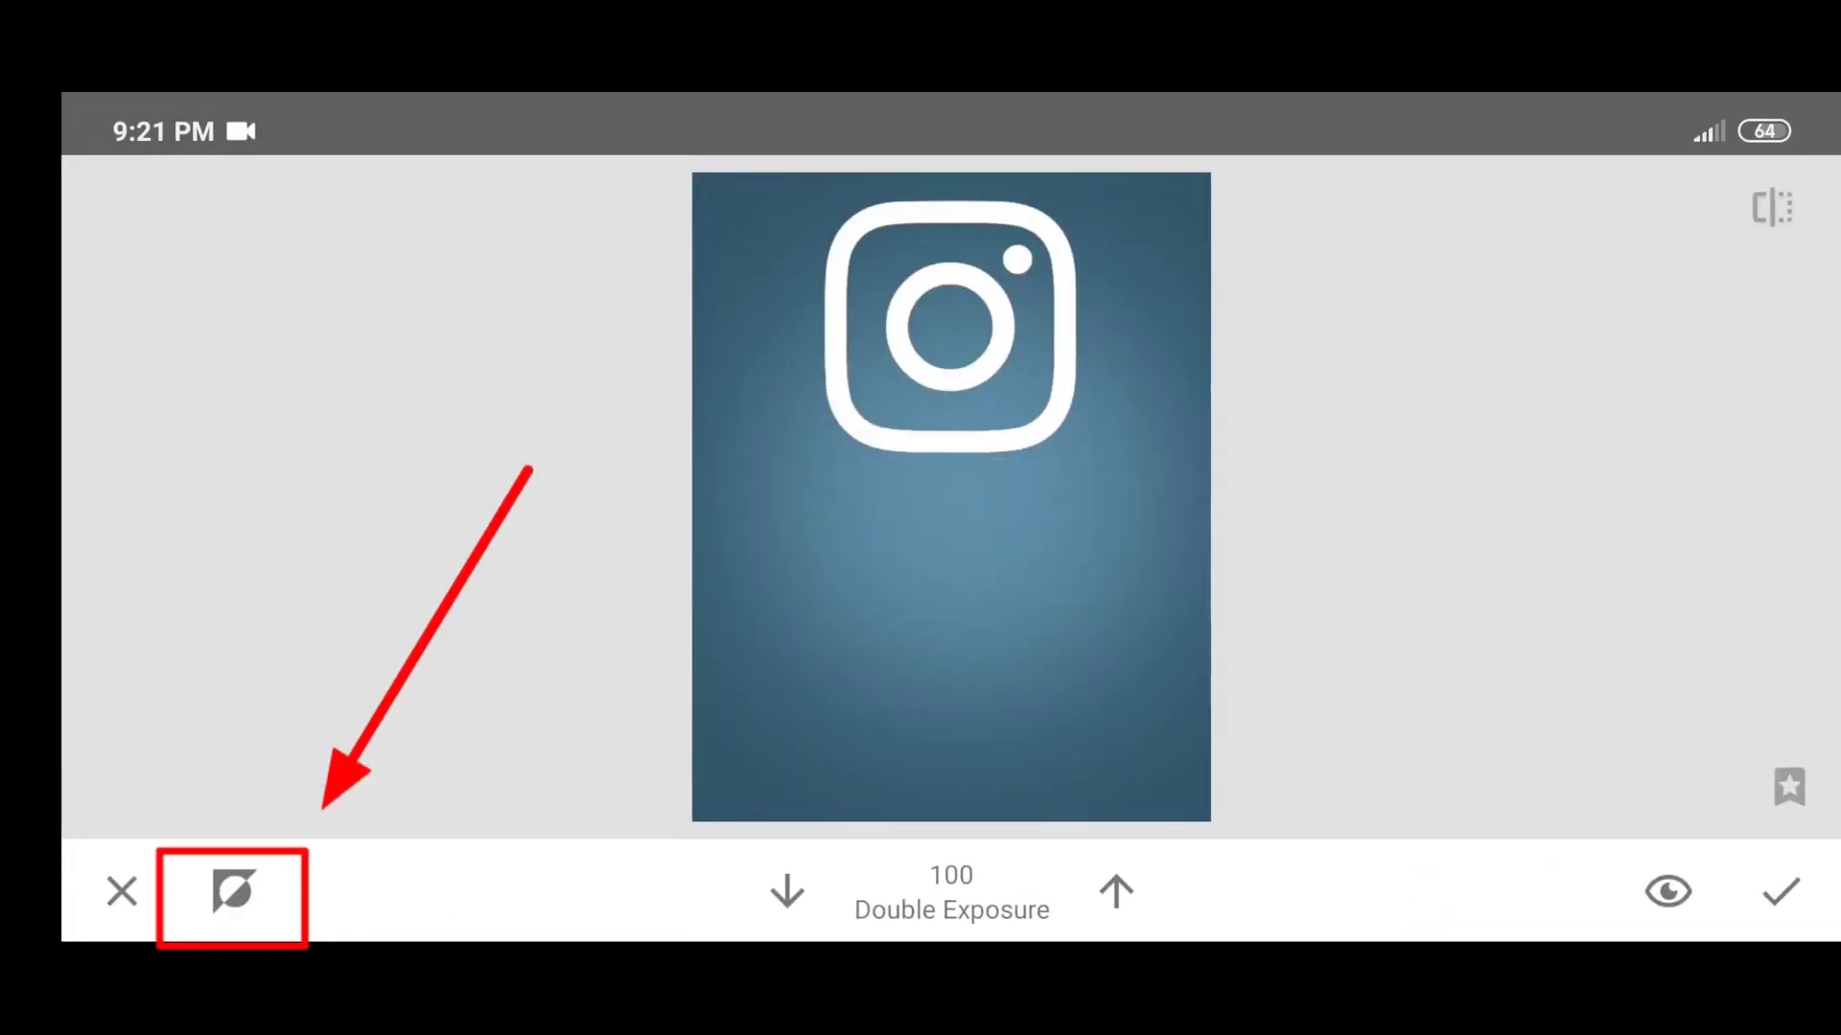
click(231, 893)
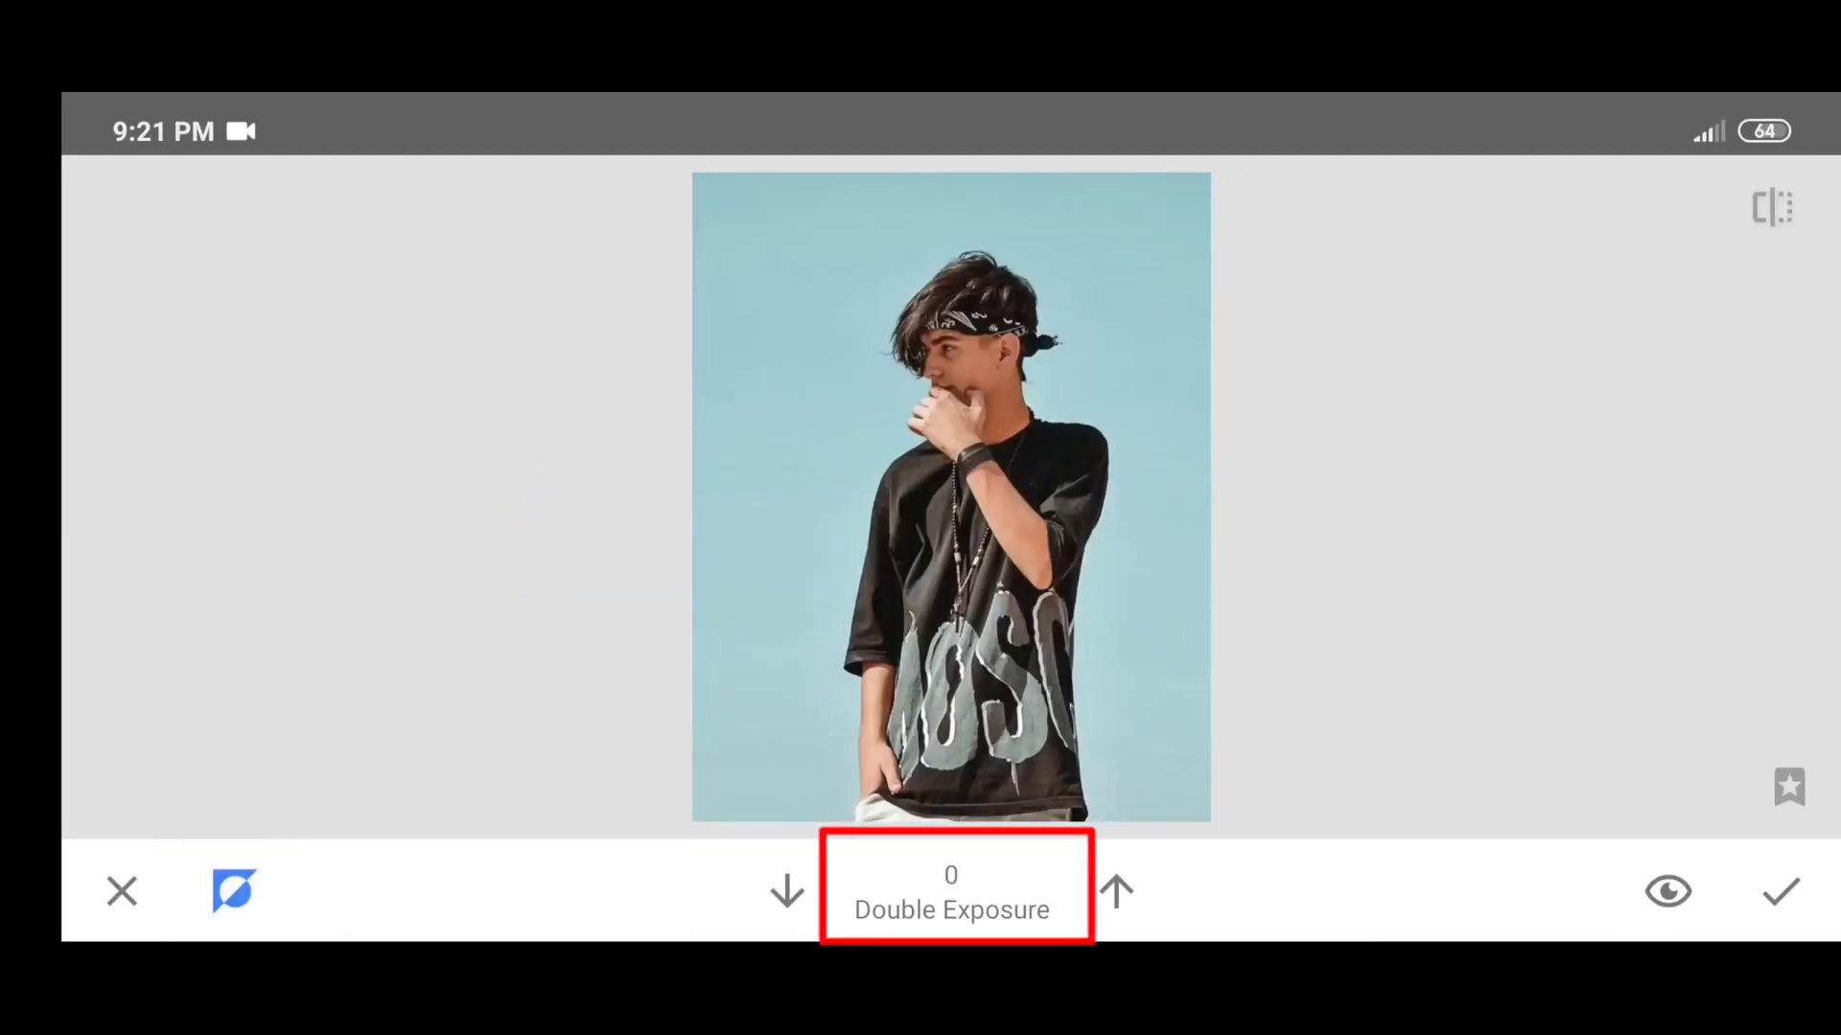
- Paint the blue logo background around the man, adjusting brush strength and refining hair and shirt edges
drag(1215, 187, 1214, 806)
drag(863, 186, 704, 431)
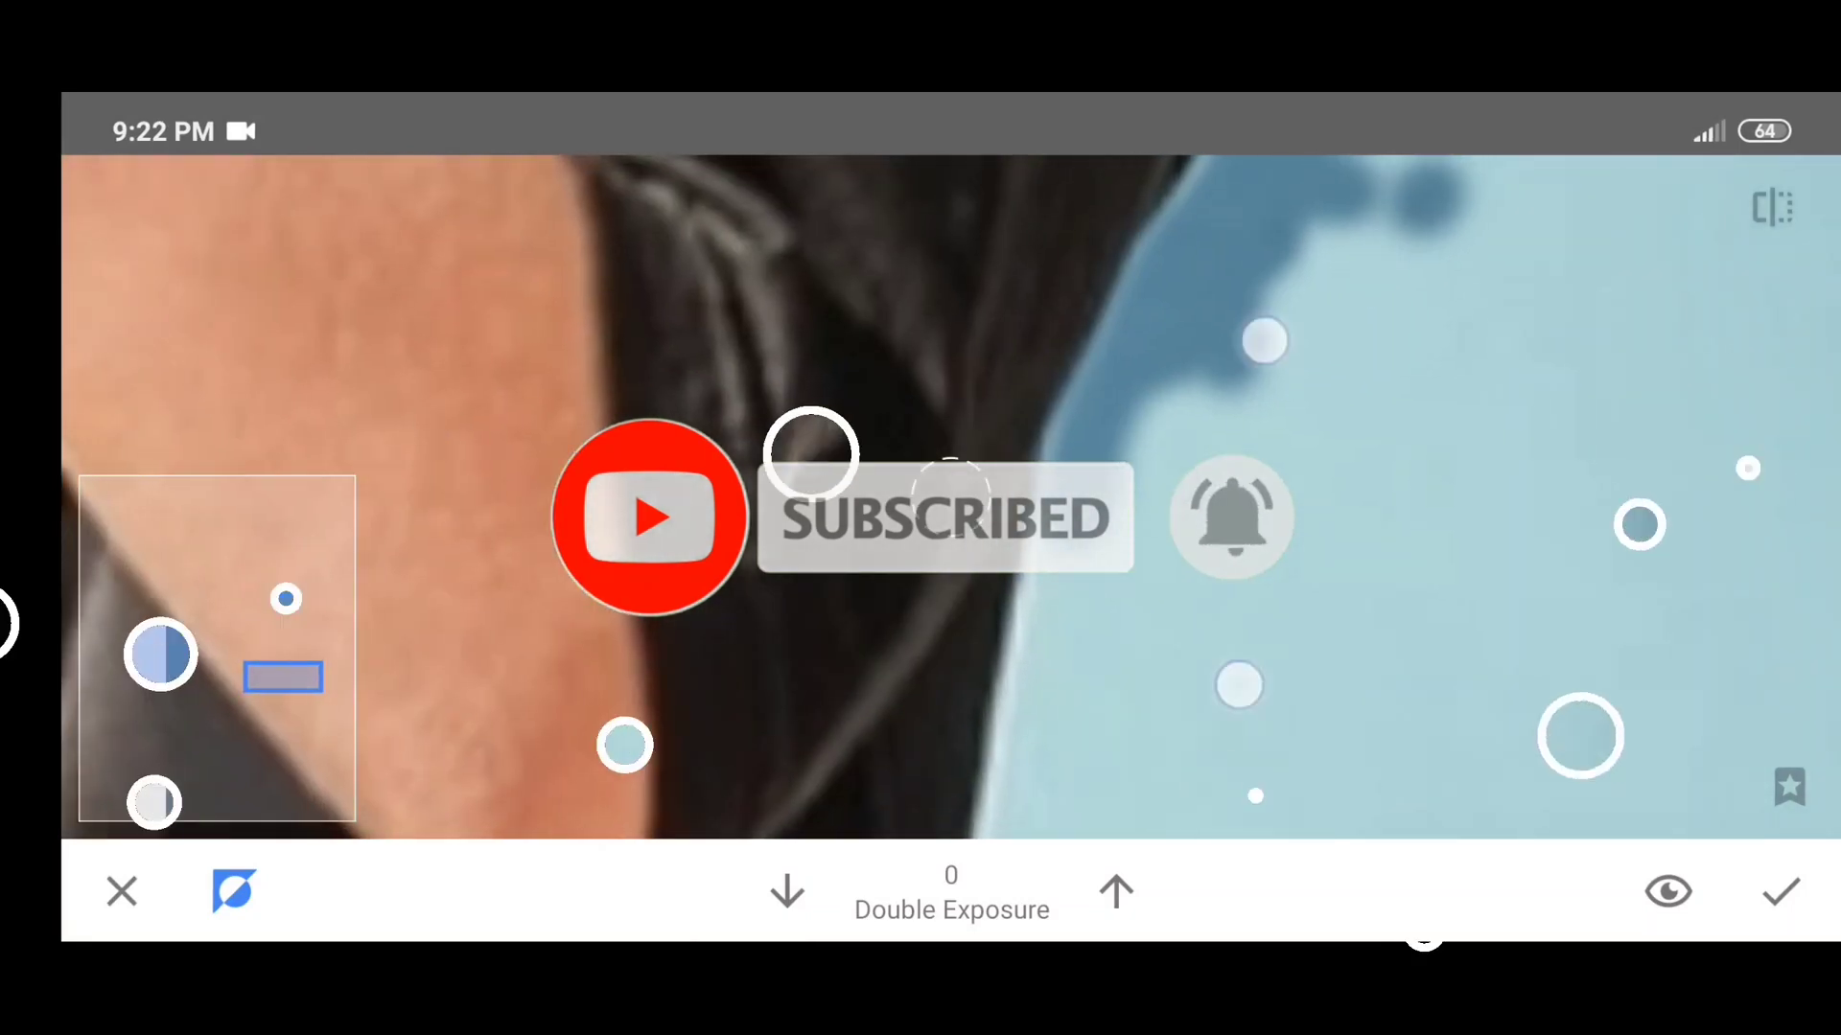
click(1117, 892)
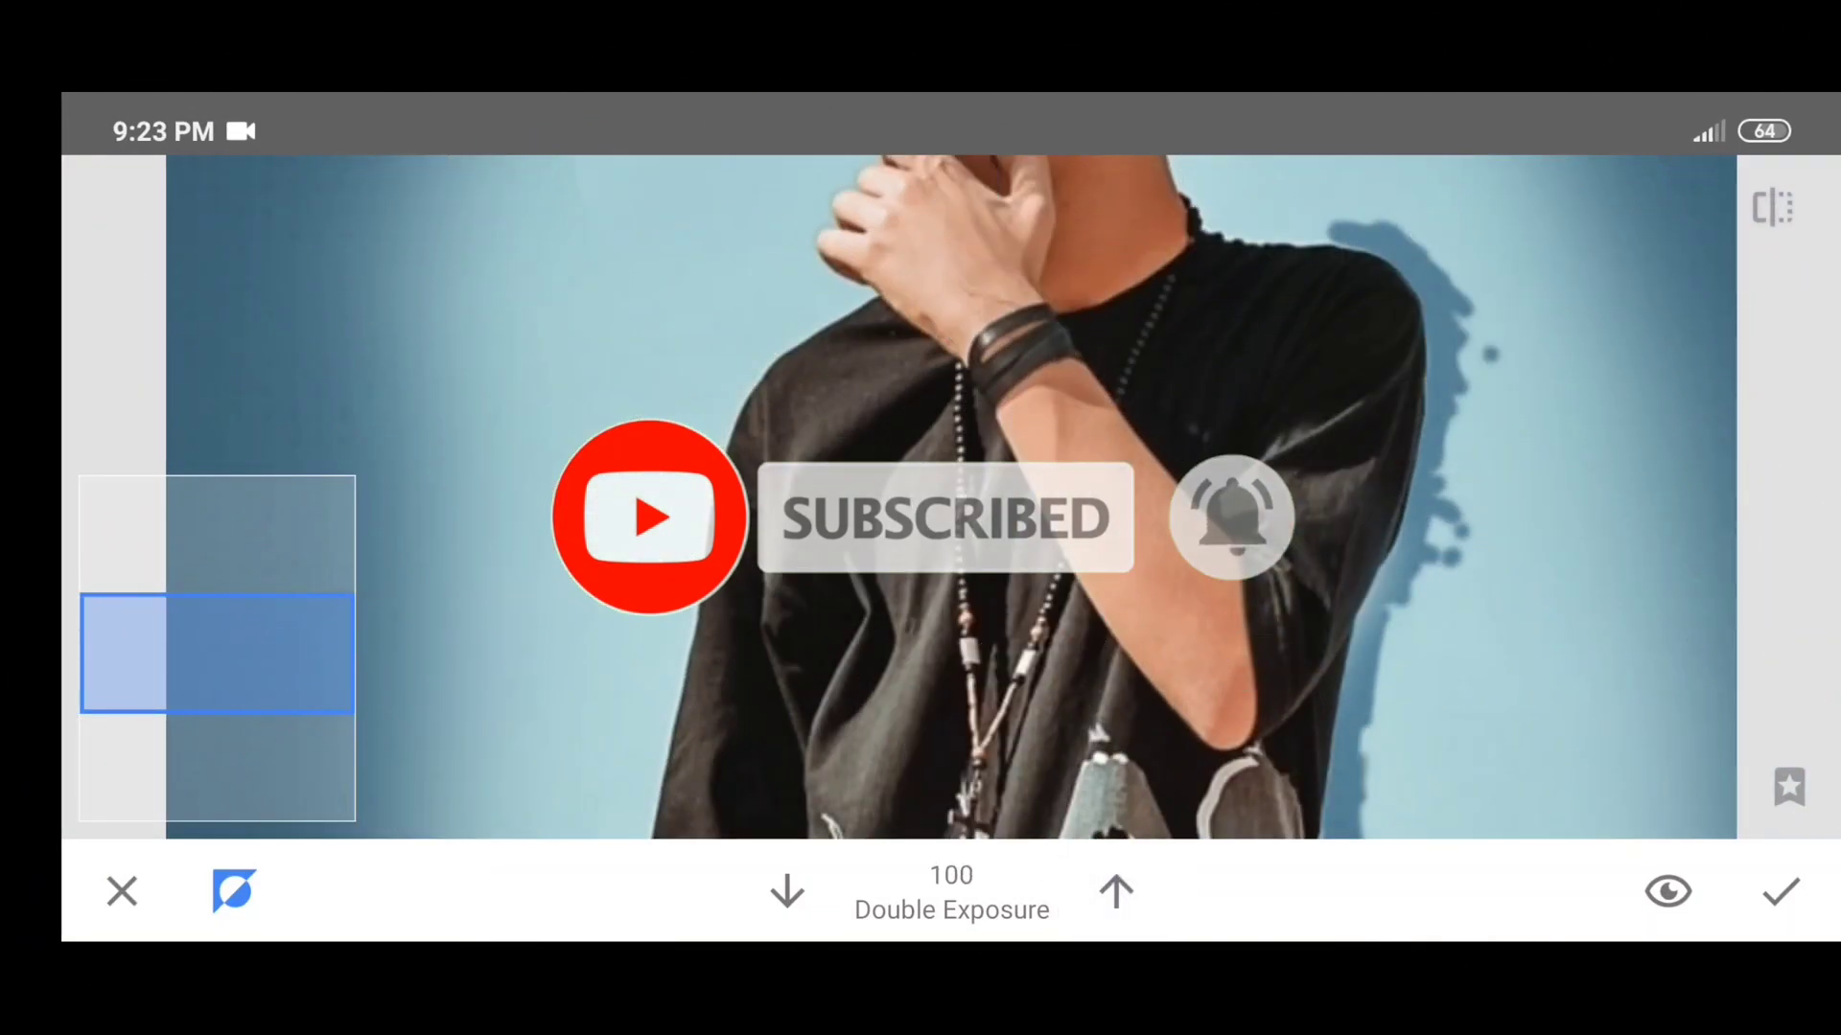
click(787, 892)
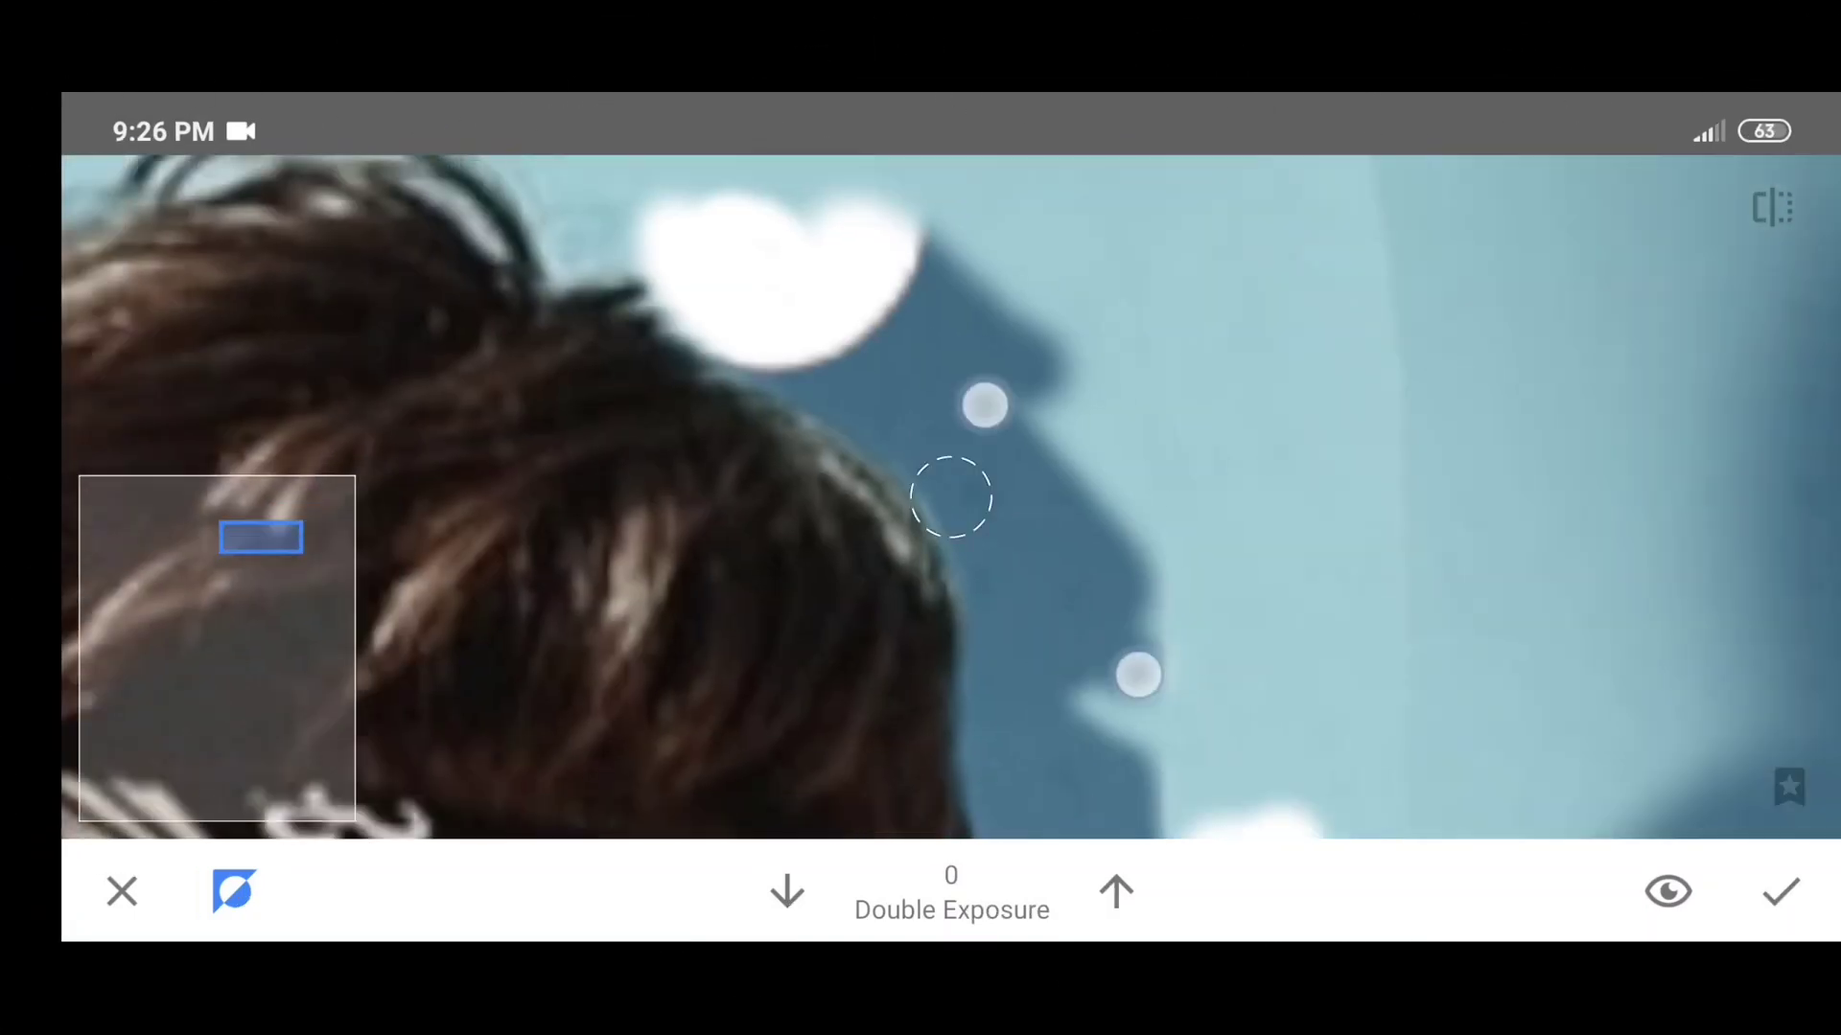
mouse_move(1035, 320)
mouse_down()
mouse_move(1214, 322)
mouse_move(759, 425)
mouse_up()
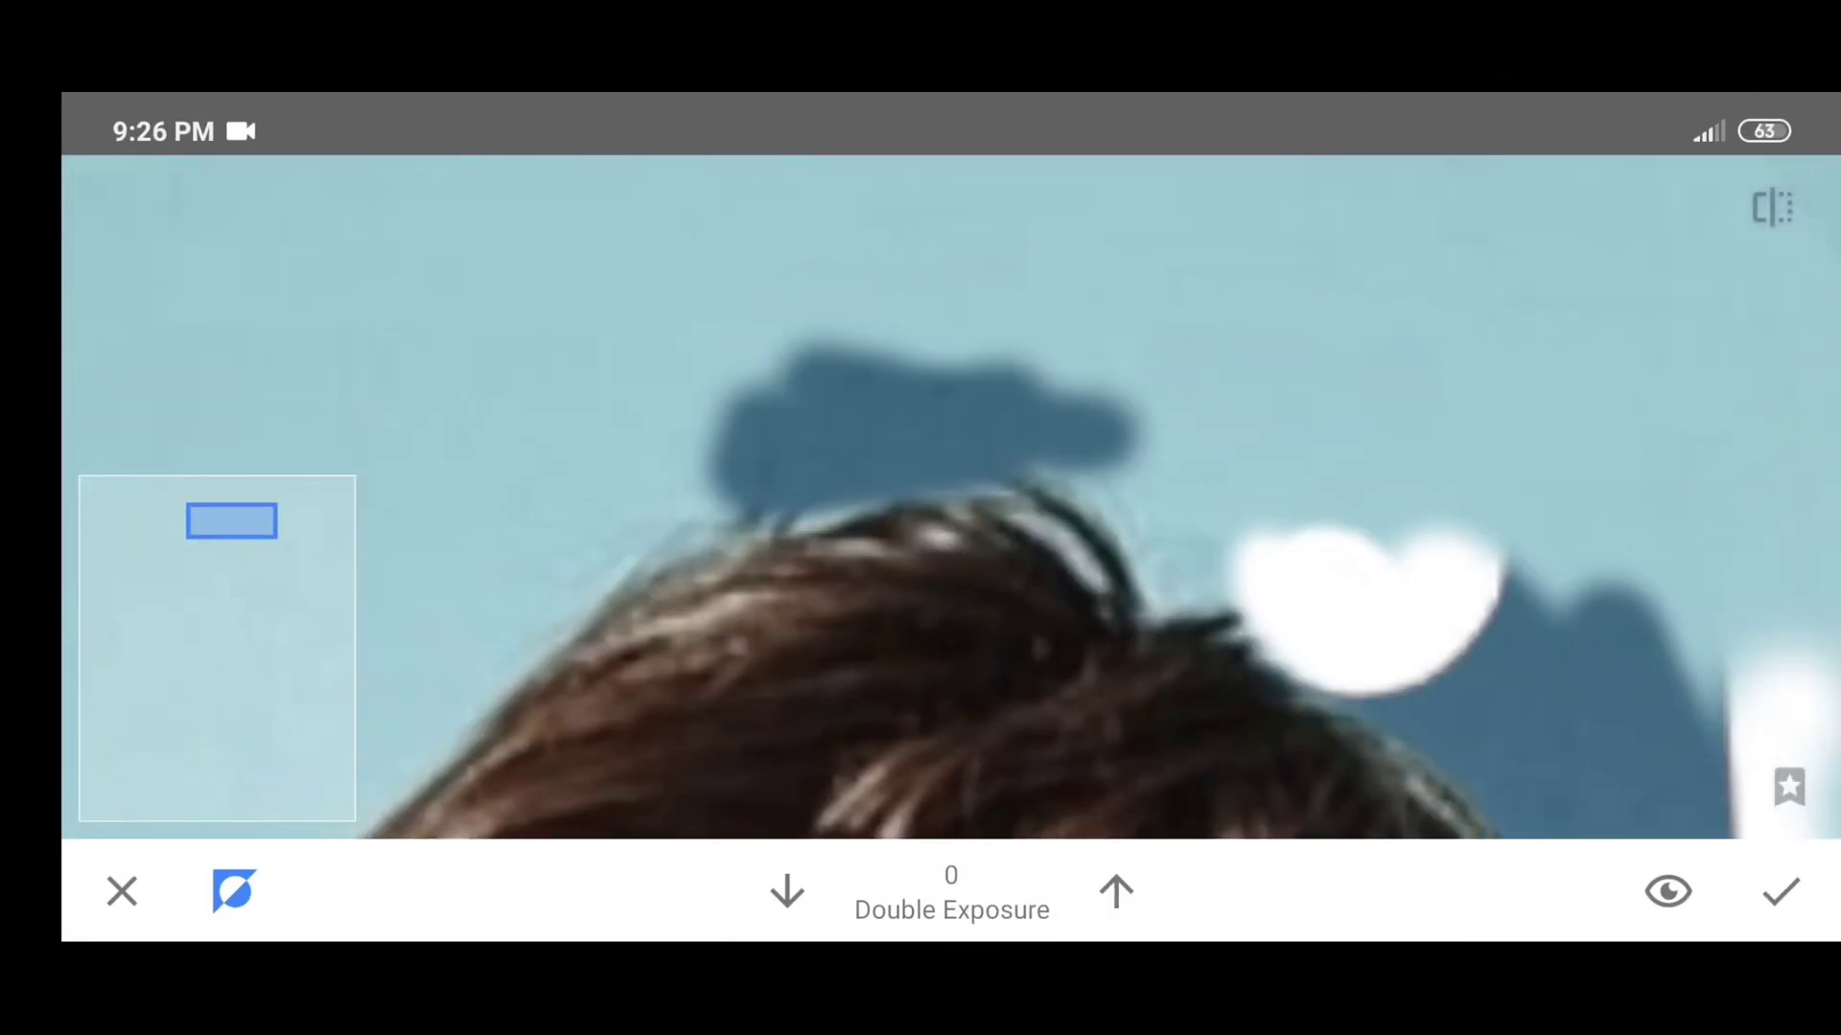
drag(1278, 572, 1460, 558)
drag(949, 497, 1088, 506)
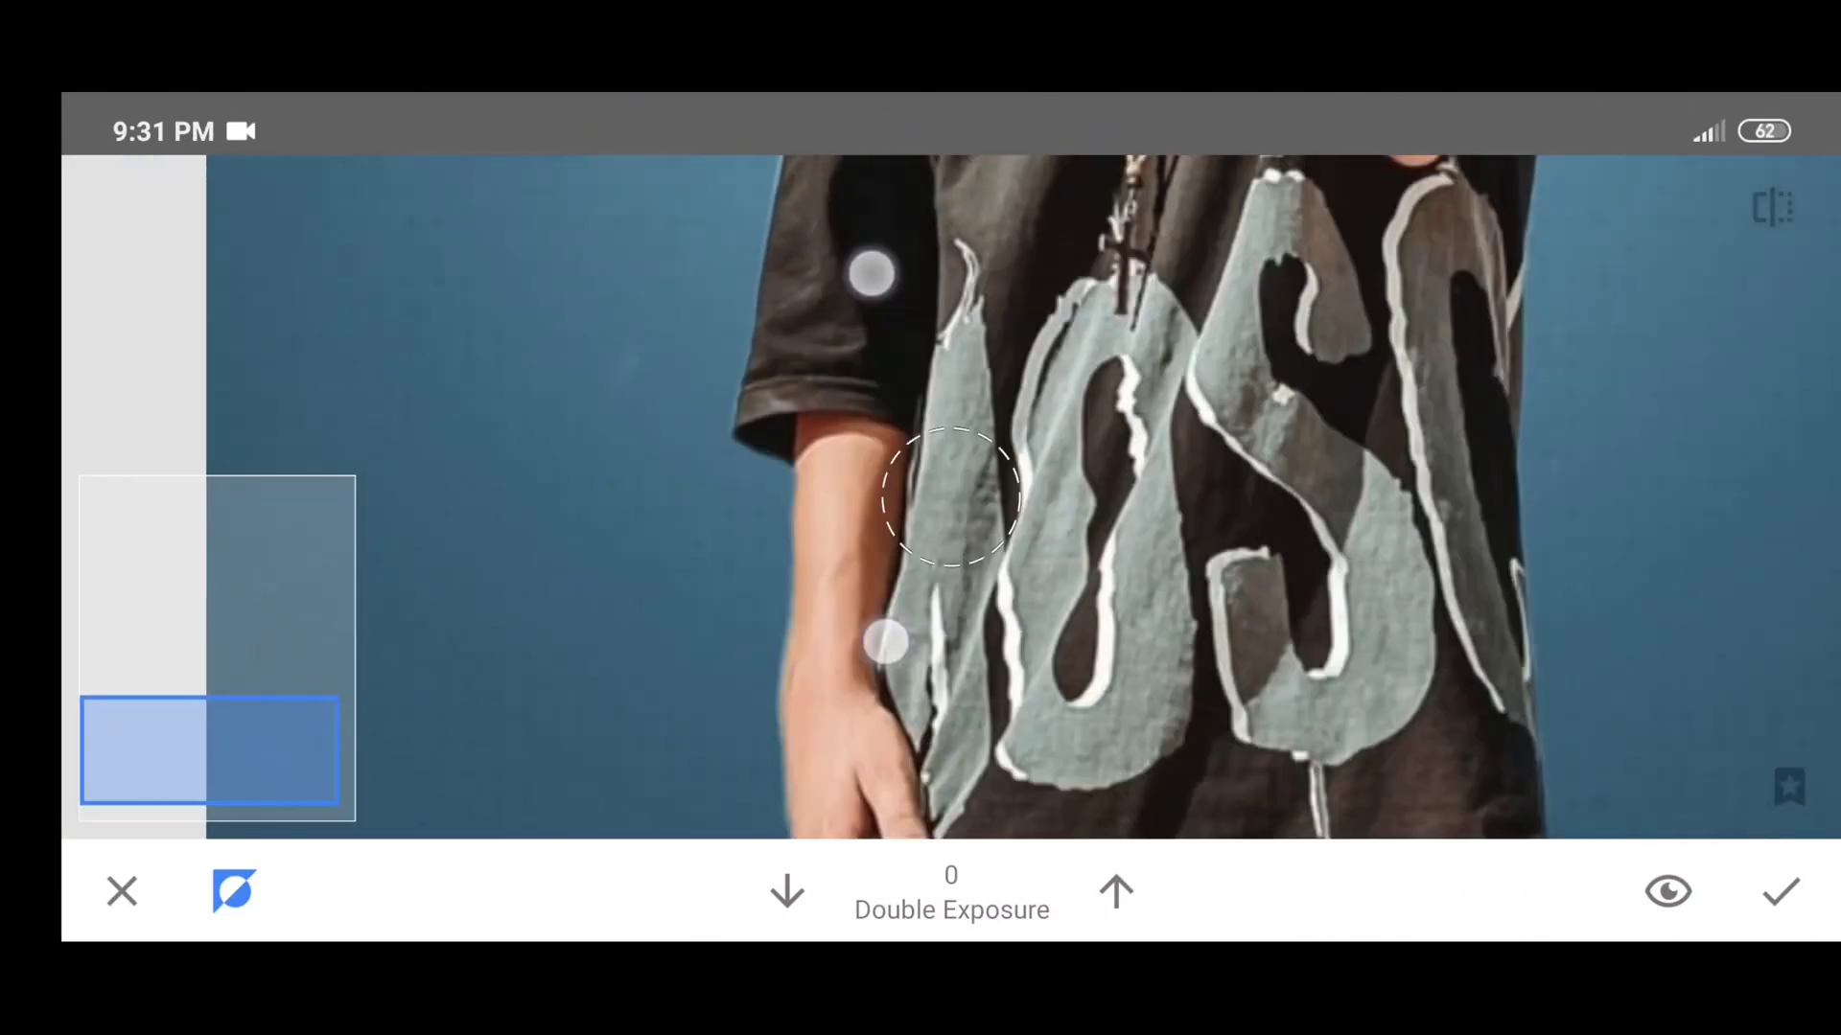
mouse_move(881, 645)
mouse_down()
mouse_move(1100, 431)
mouse_move(1018, 570)
mouse_up()
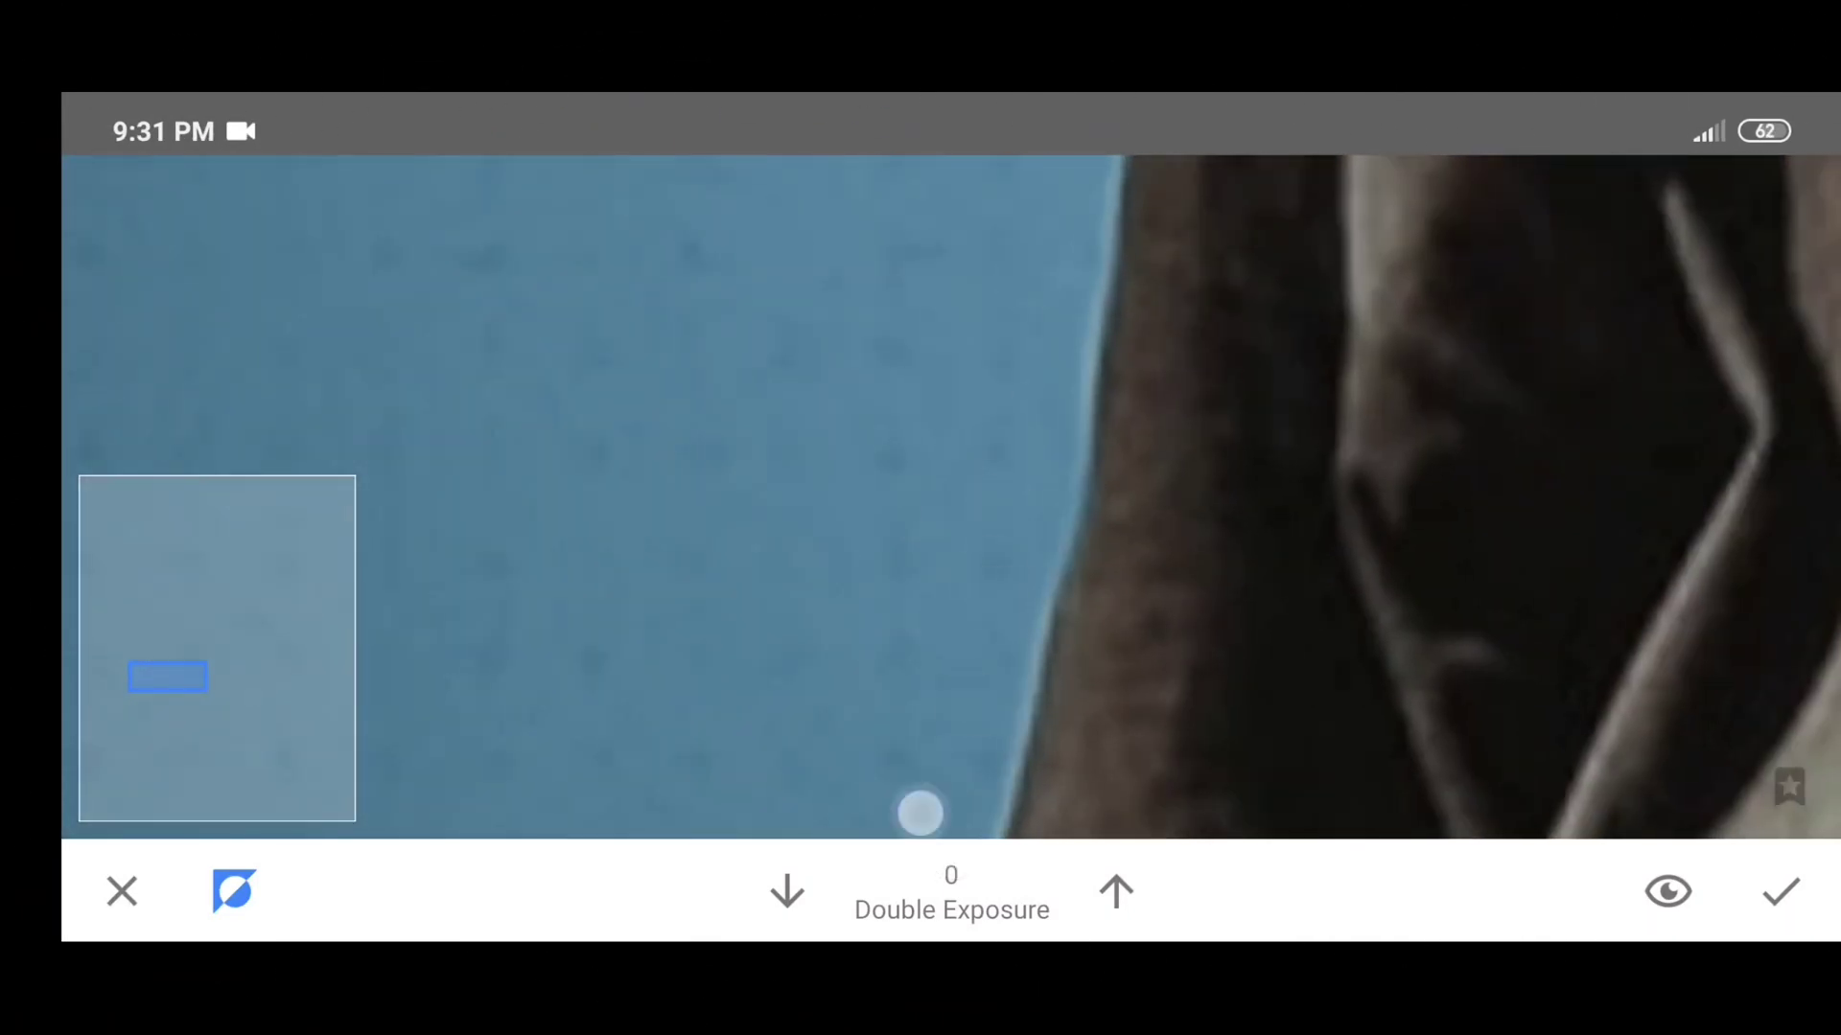
drag(920, 814, 1252, 662)
mouse_move(1165, 359)
mouse_down()
mouse_move(1377, 746)
mouse_move(1136, 741)
mouse_up()
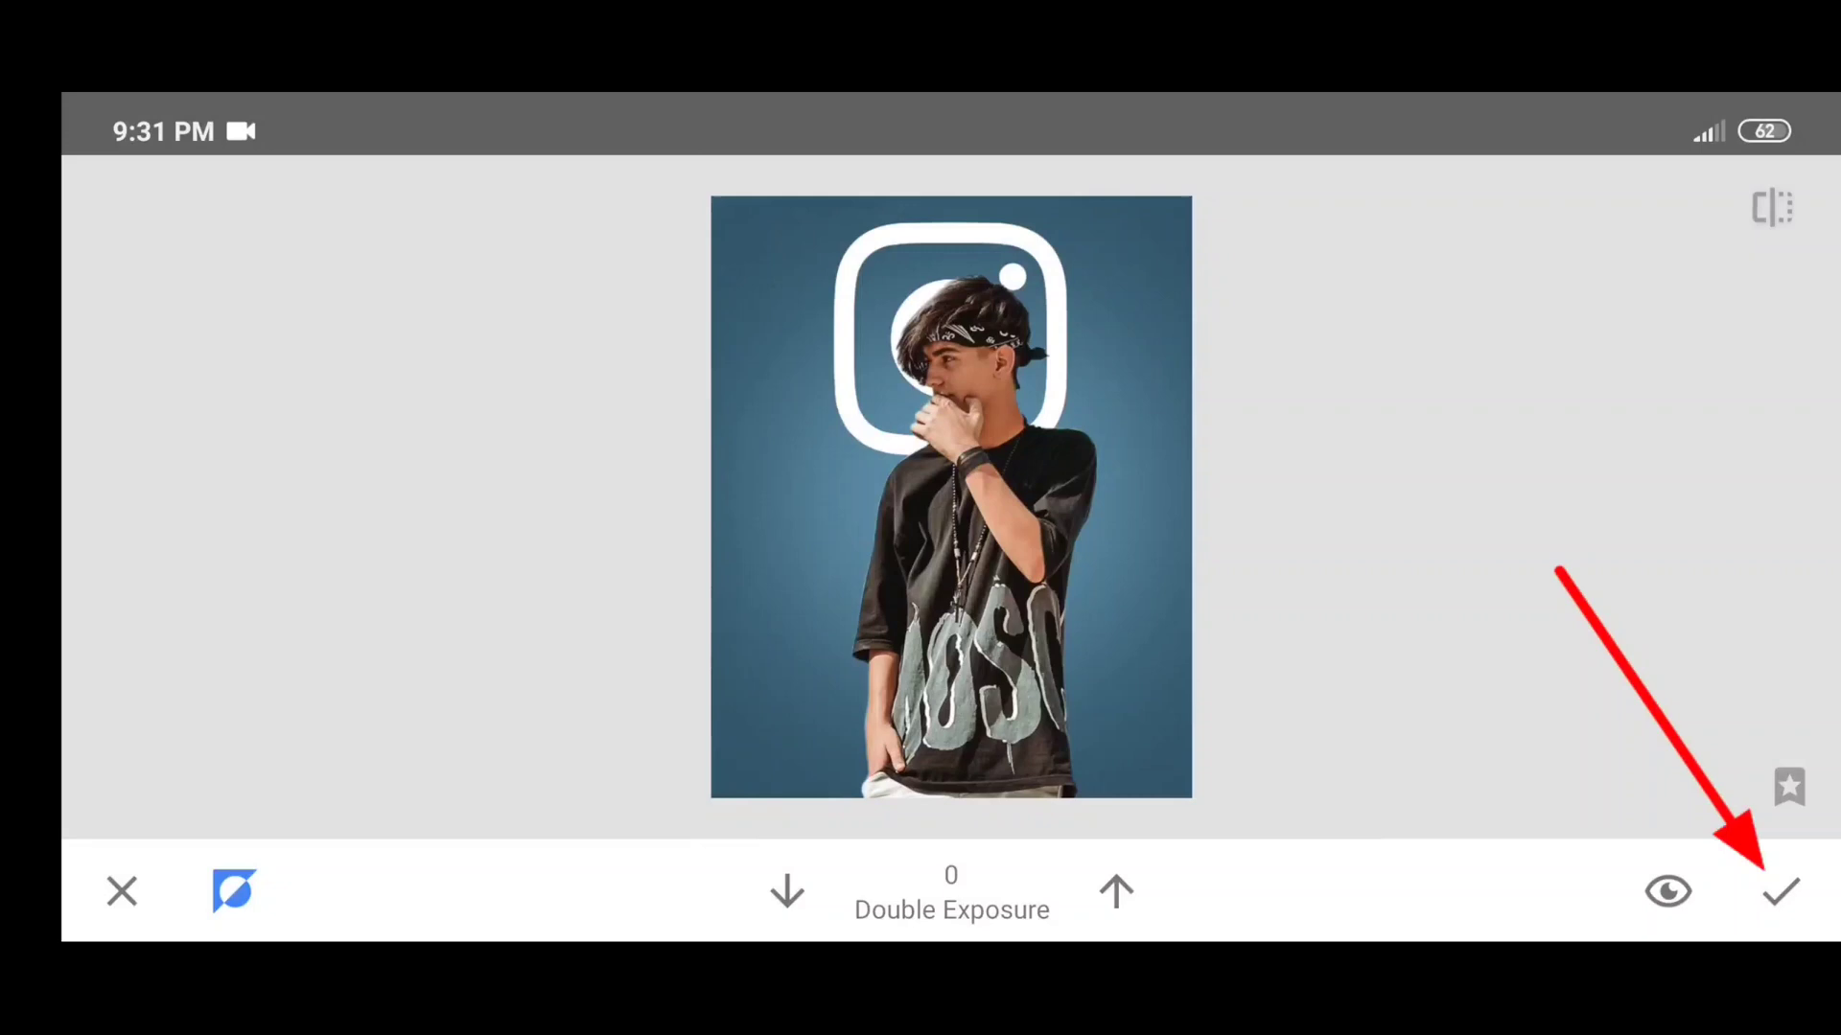
- Apply the painted mask, close the edit stack and compare with the original
click(1780, 892)
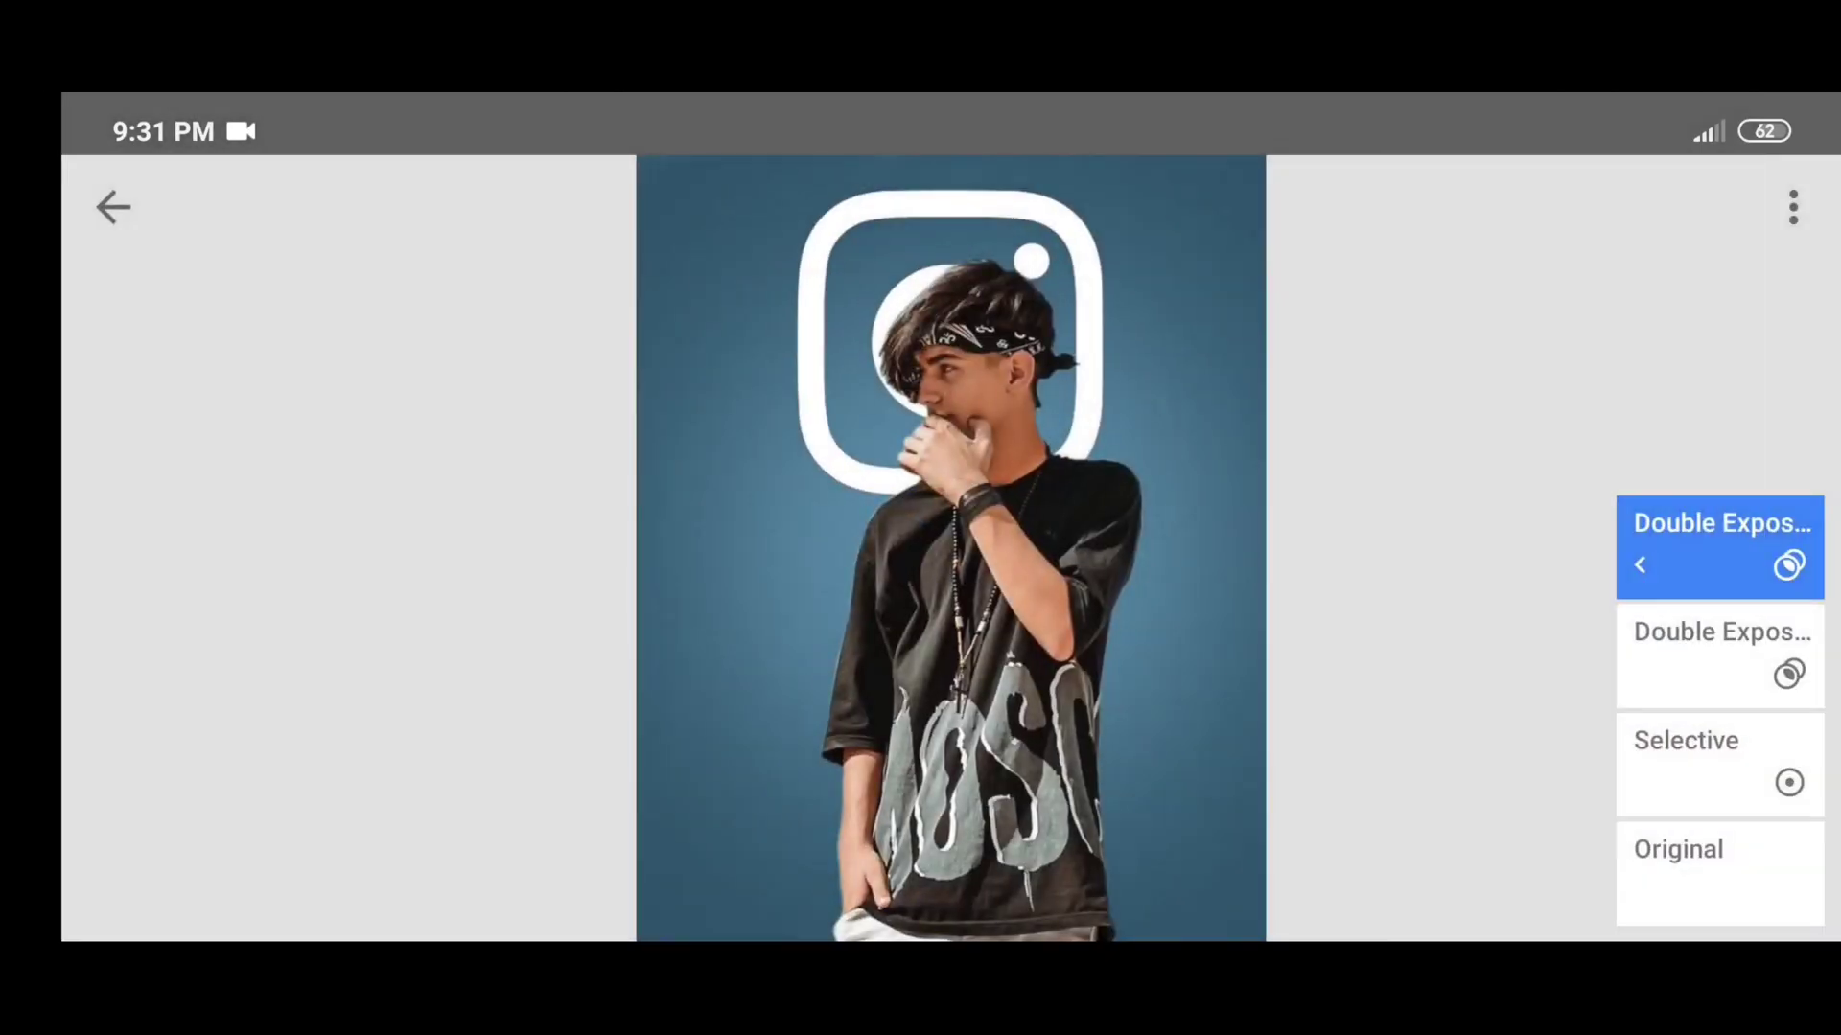
click(113, 209)
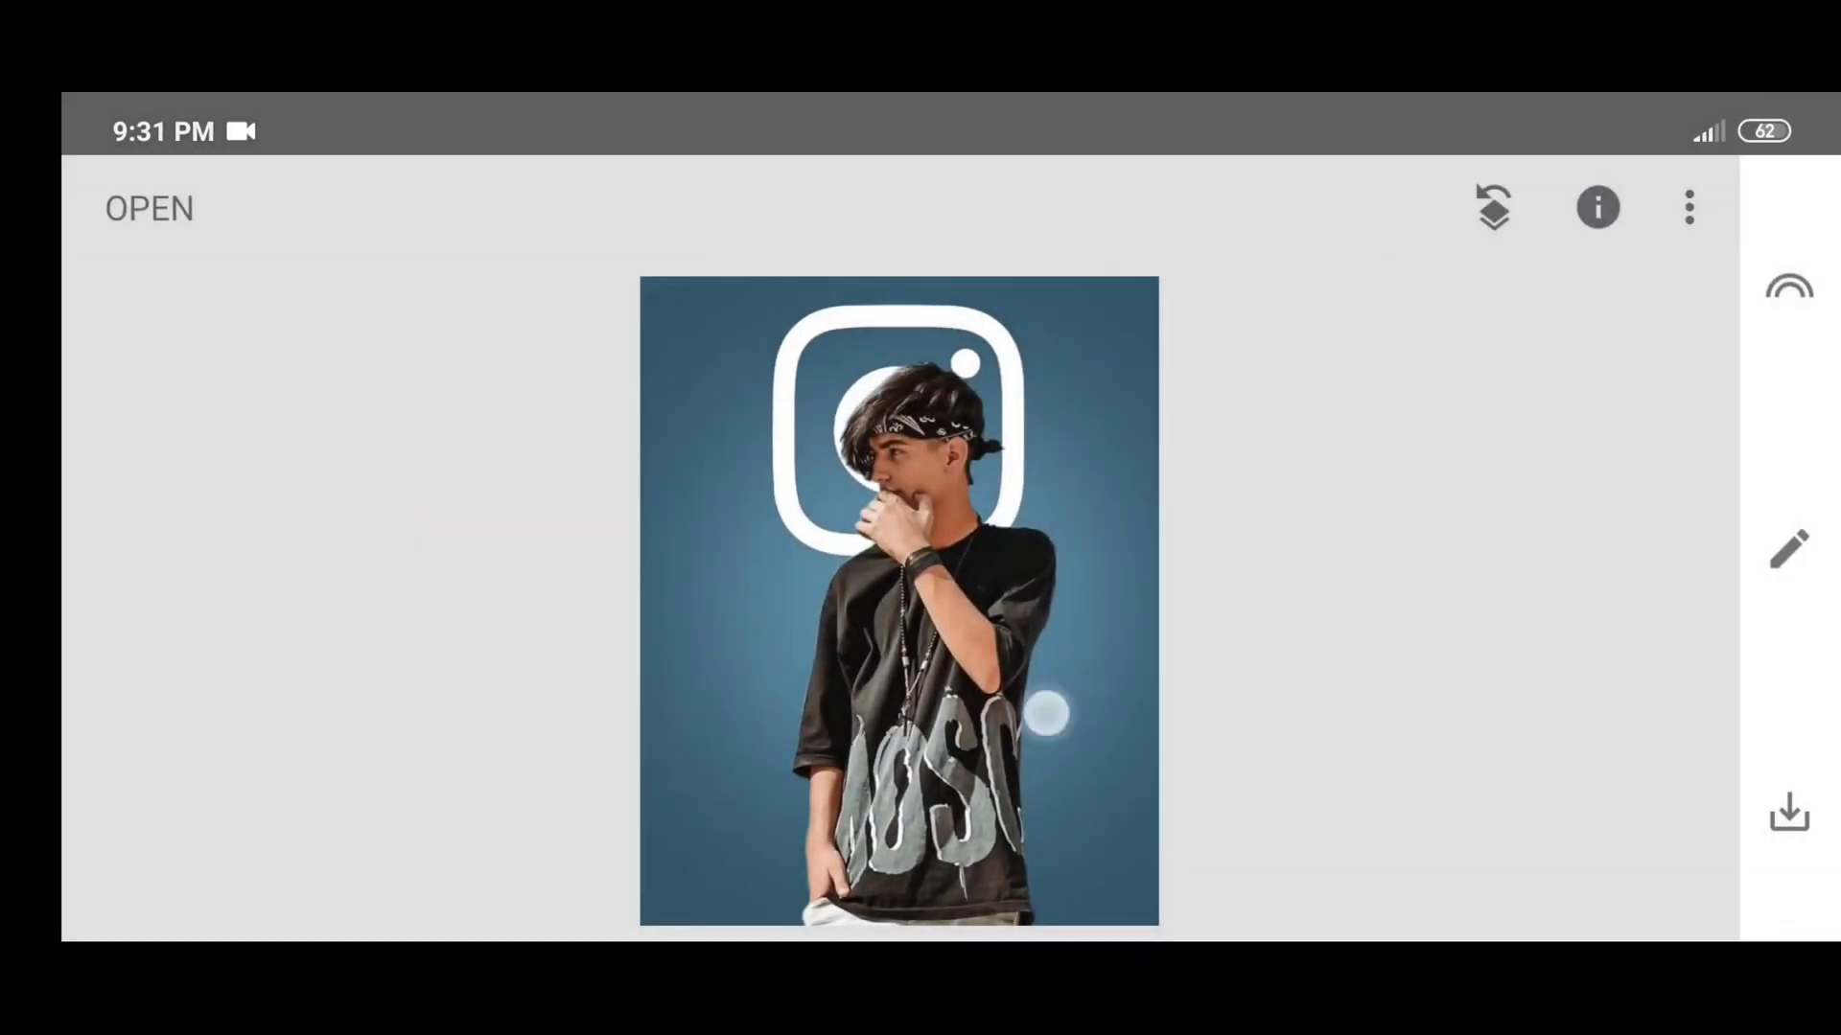
click(1060, 691)
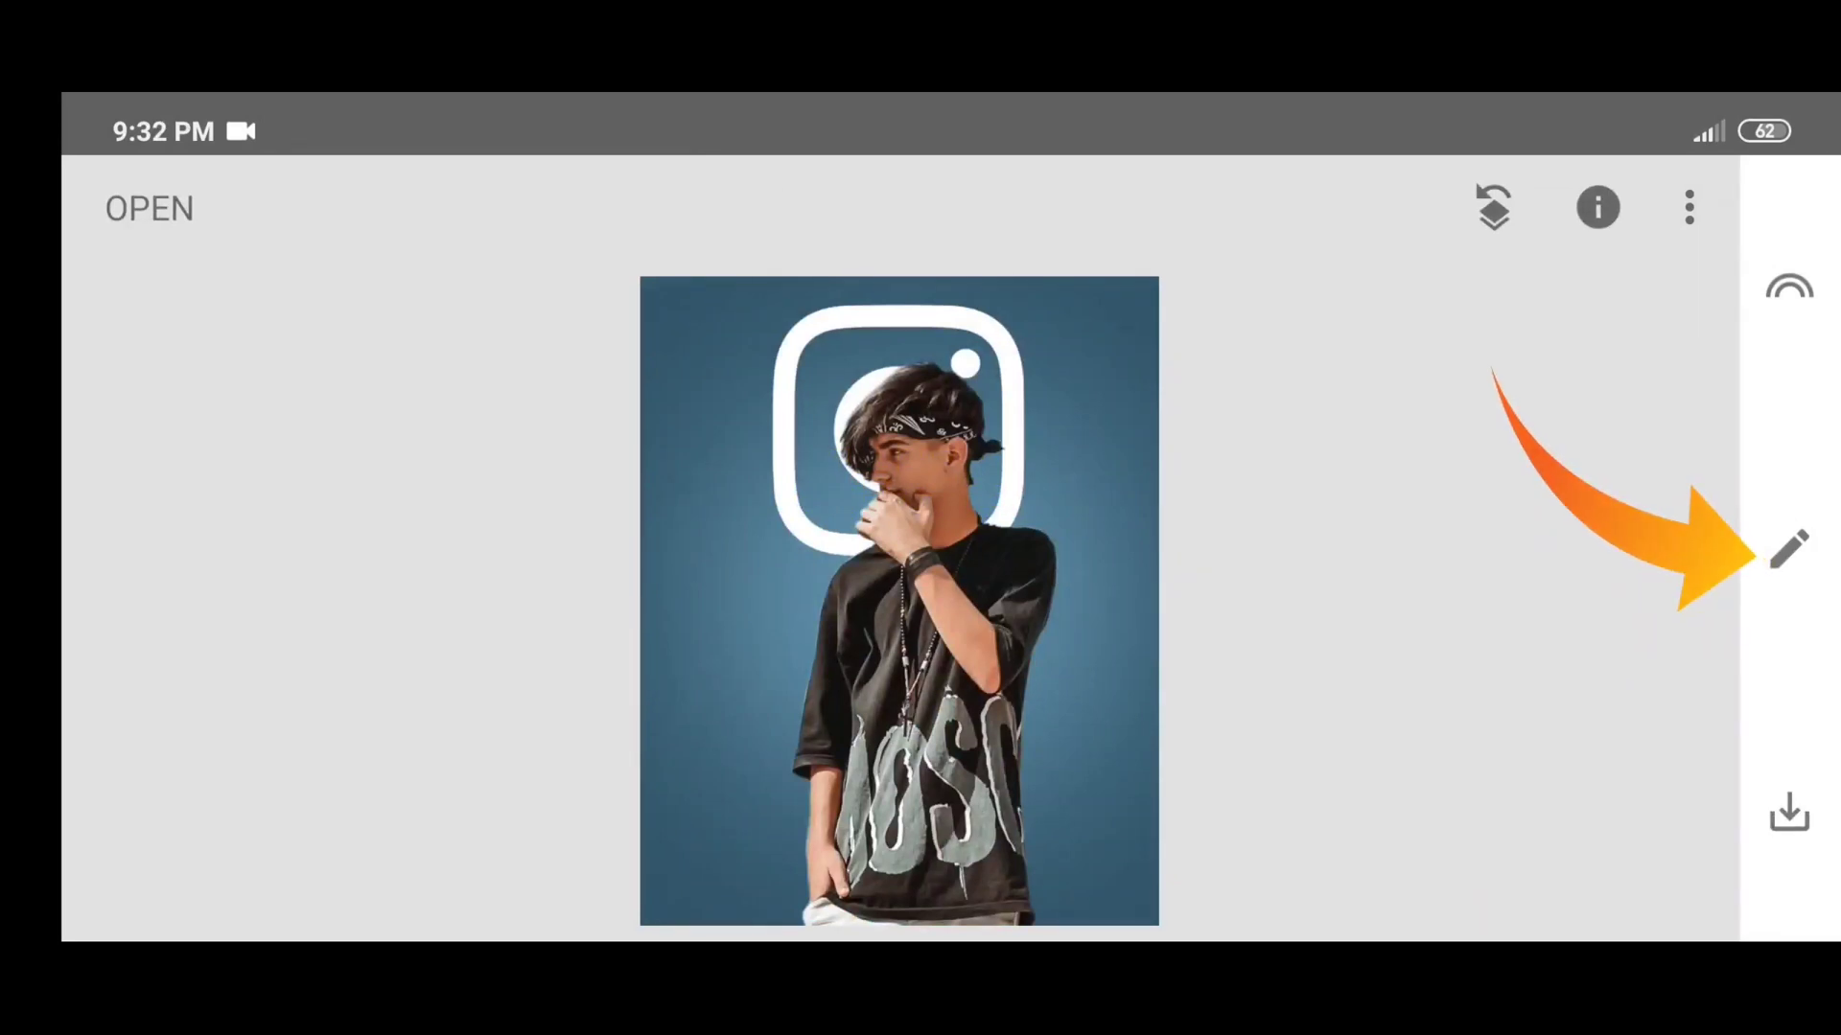
- Add a Selective point on the face, resize its area and raise Brightness
click(1787, 551)
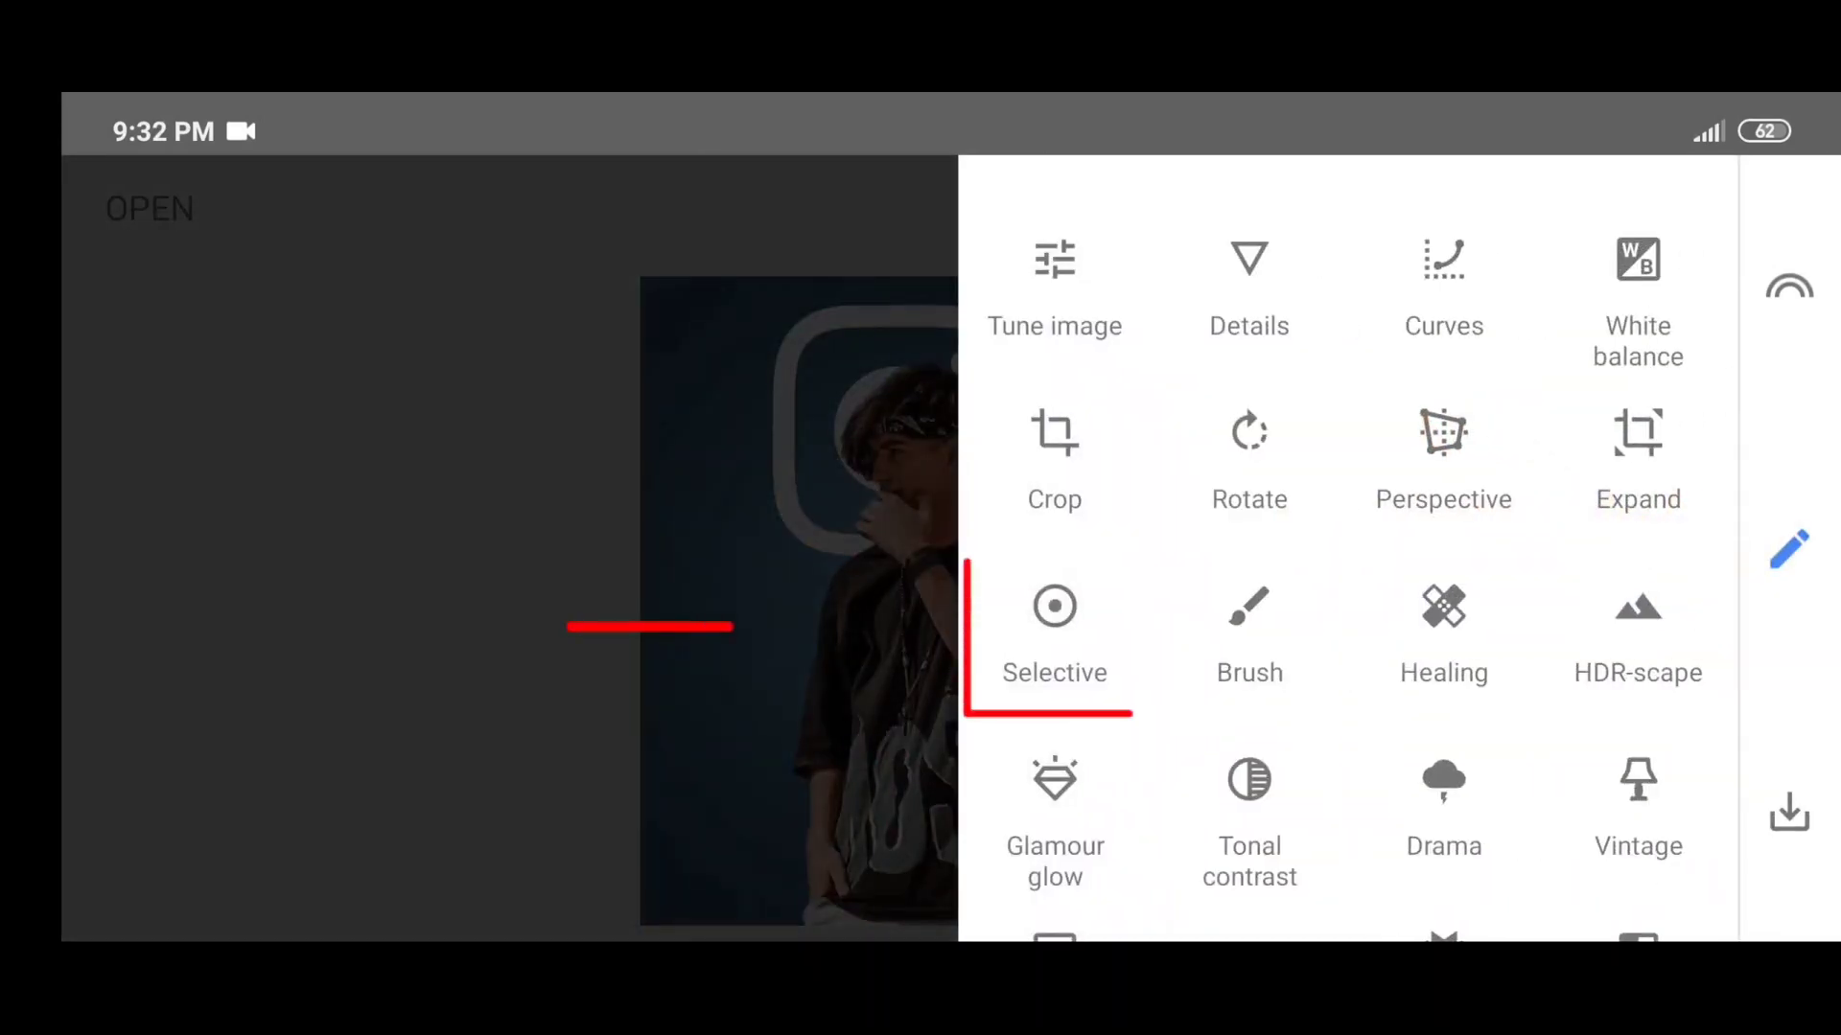
click(1058, 633)
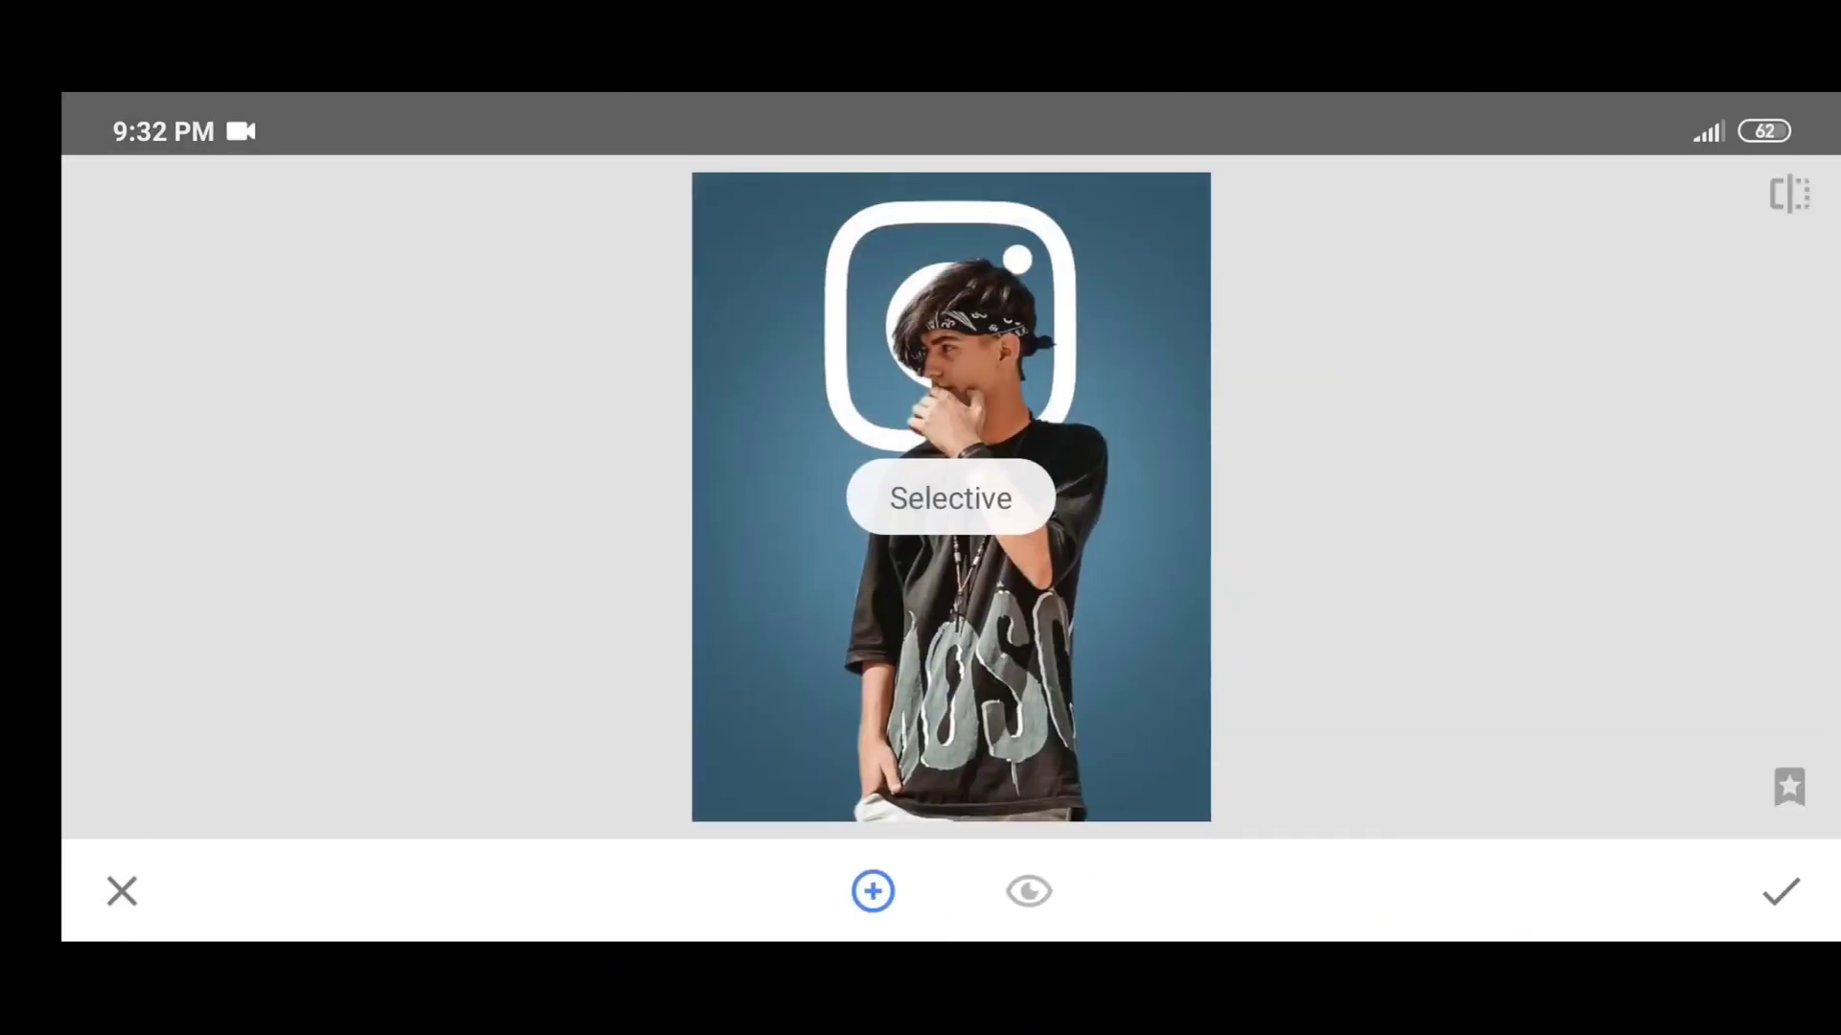
click(960, 388)
drag(1323, 310, 1238, 662)
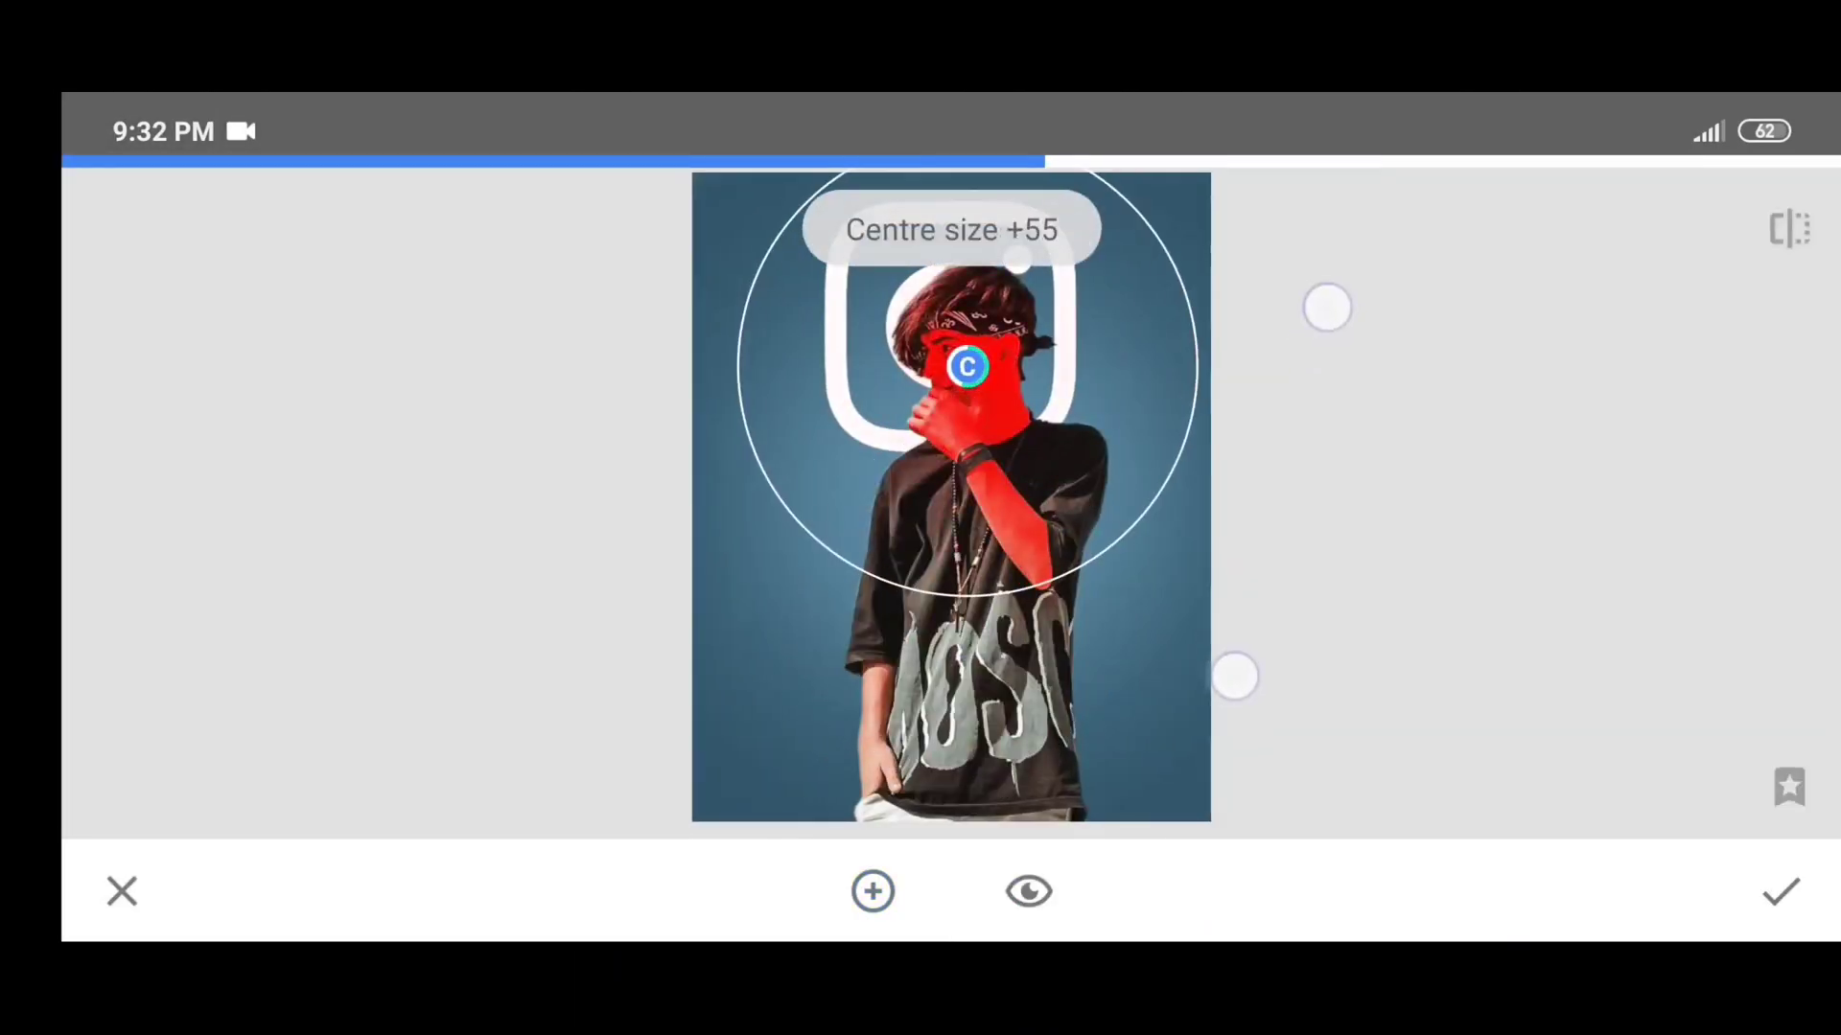
mouse_move(1165, 505)
mouse_down()
mouse_move(1232, 515)
mouse_move(1240, 461)
mouse_move(1188, 568)
mouse_move(1139, 509)
mouse_up()
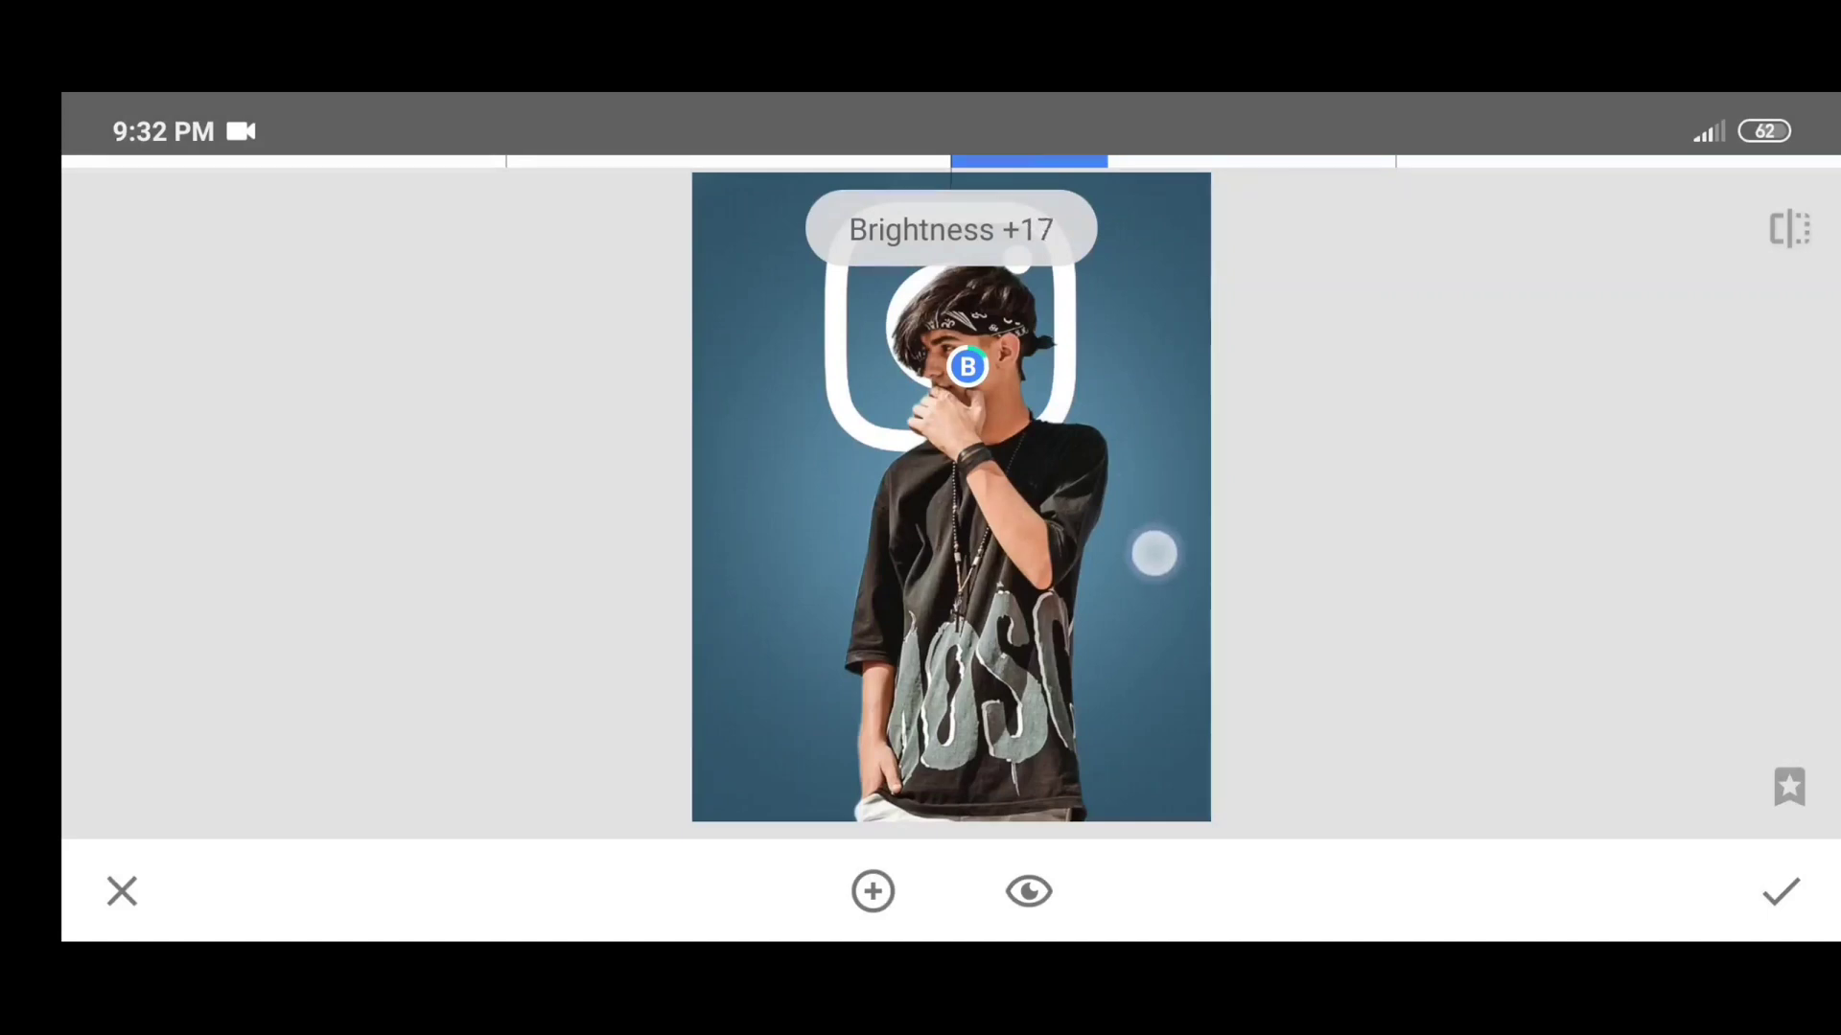
- Add a smaller Selective point near the hand with Saturation -8, and apply
click(872, 890)
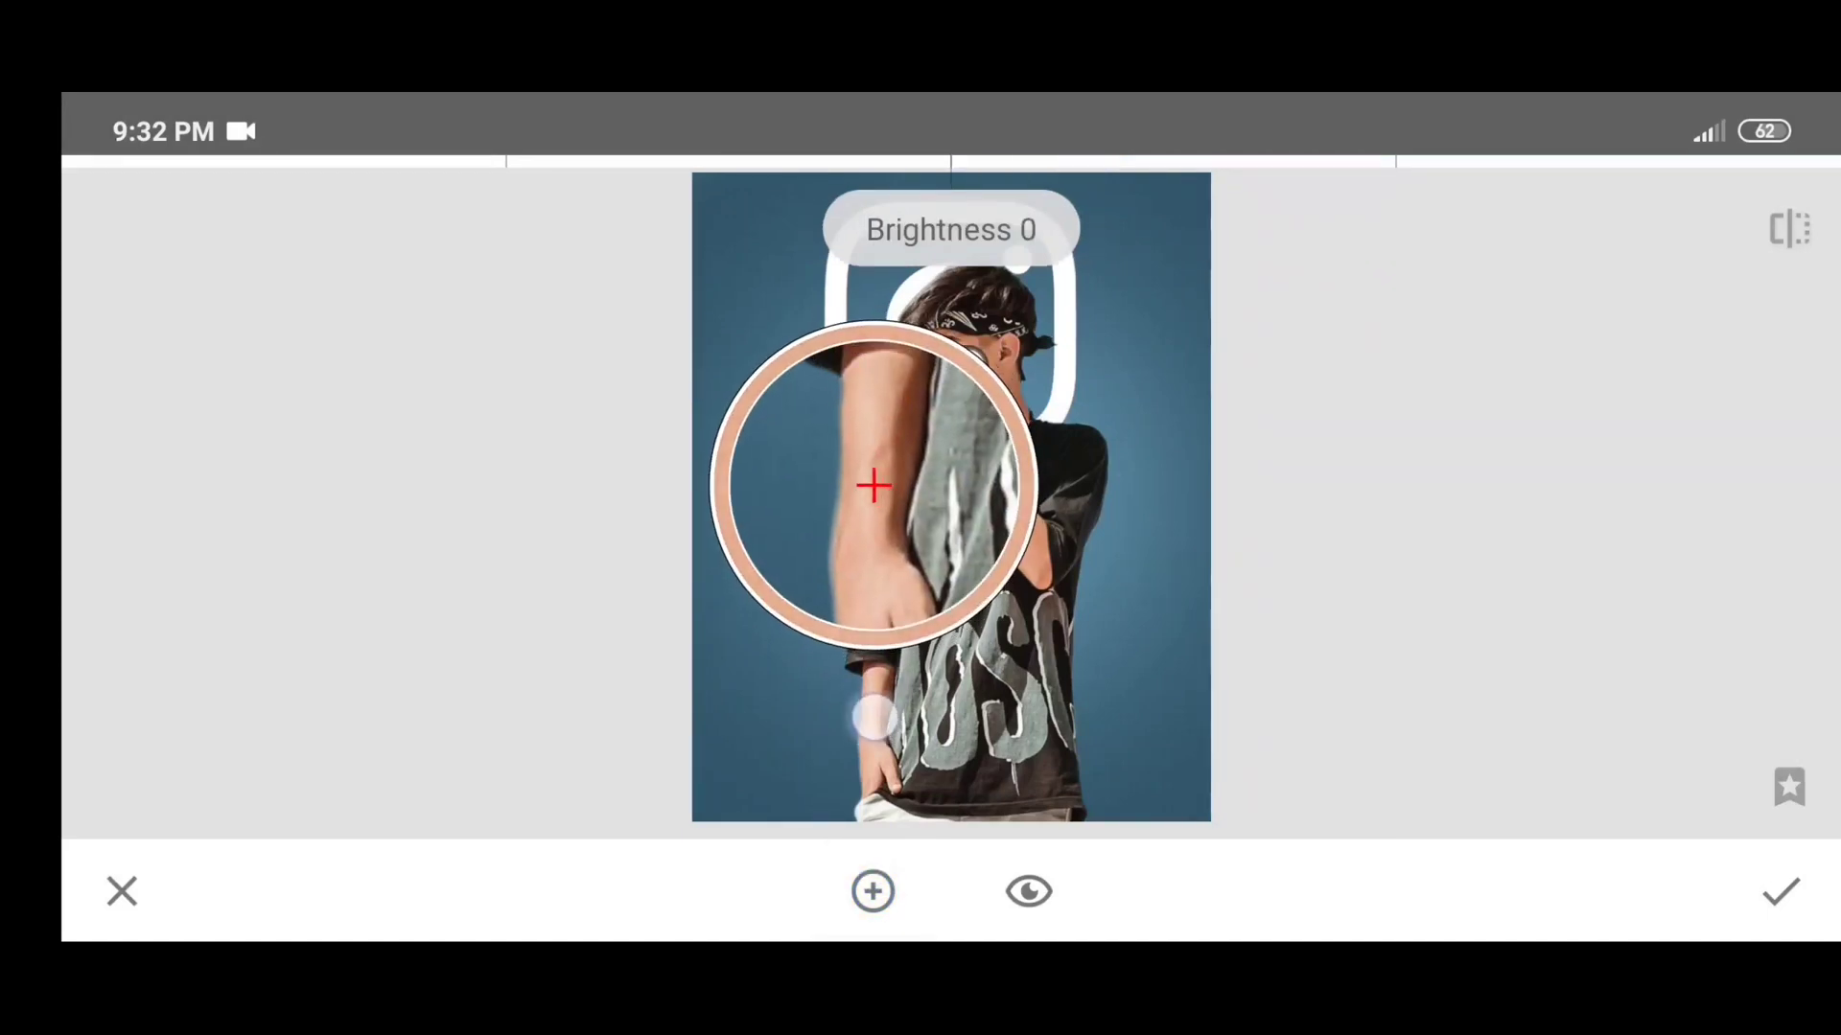
mouse_move(1259, 676)
mouse_down()
mouse_move(1240, 409)
mouse_move(1278, 420)
mouse_move(1256, 540)
mouse_up()
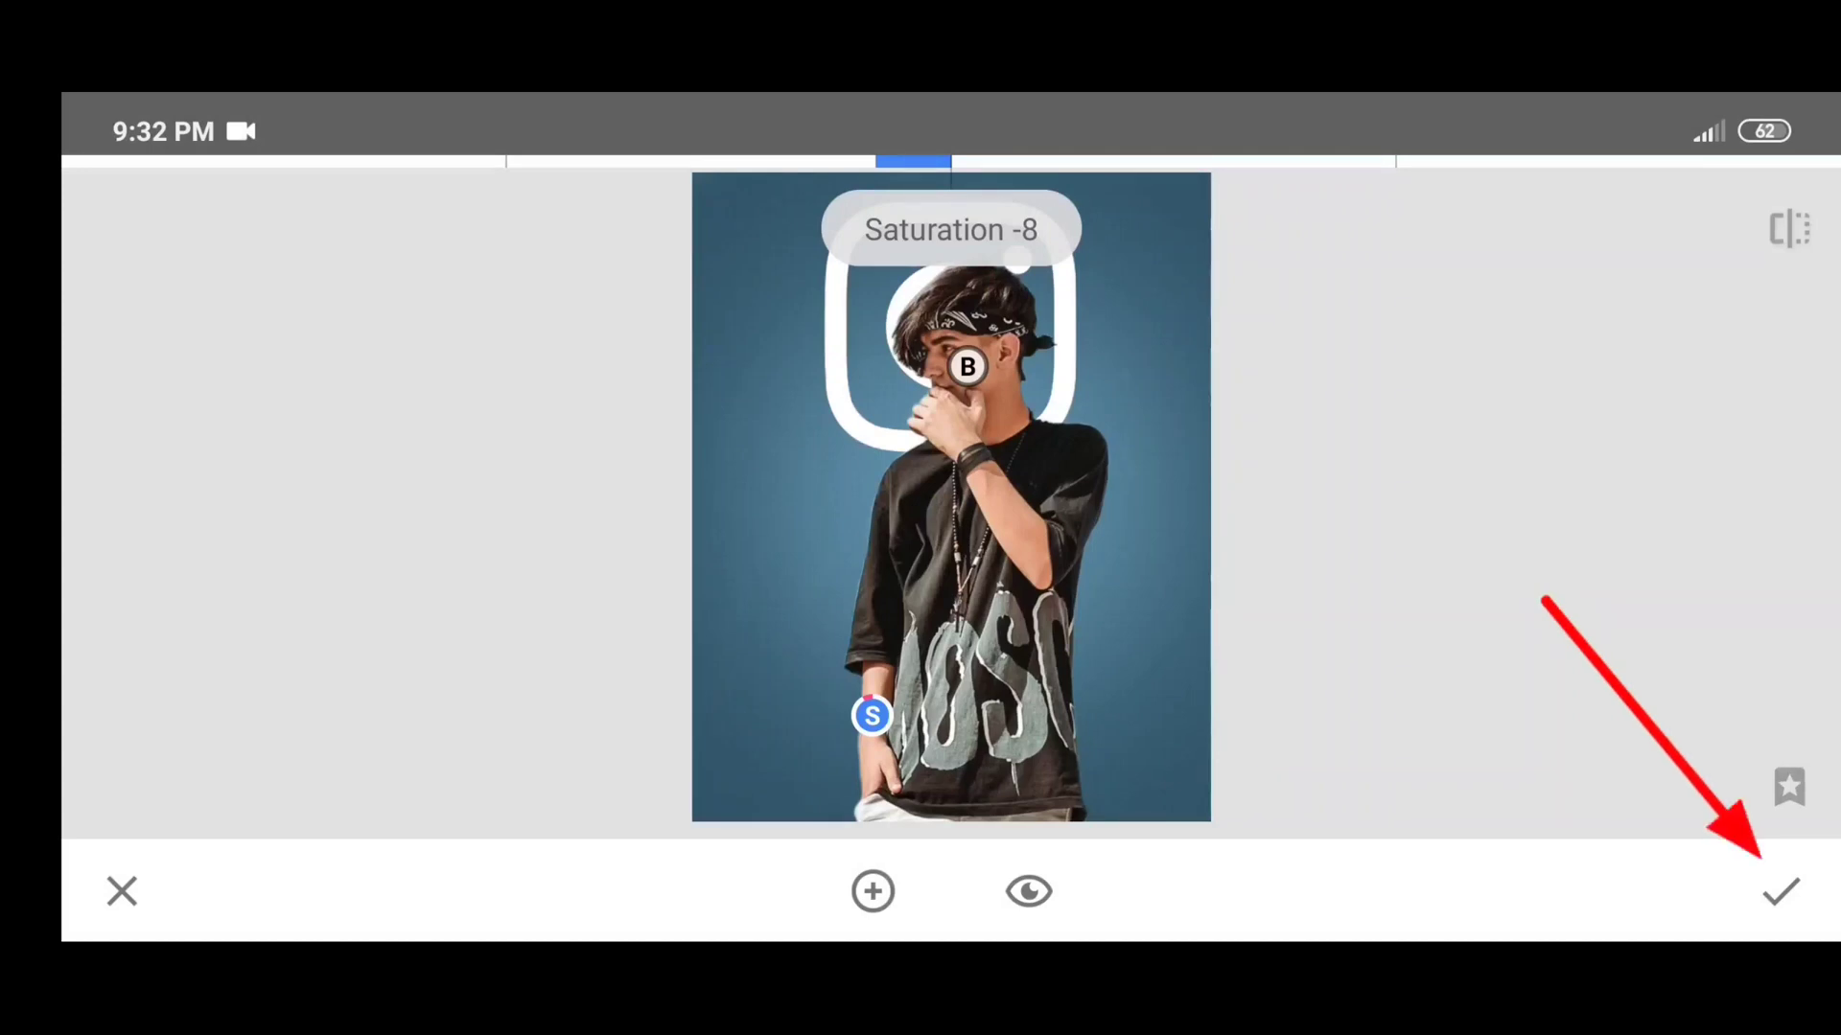
click(1780, 892)
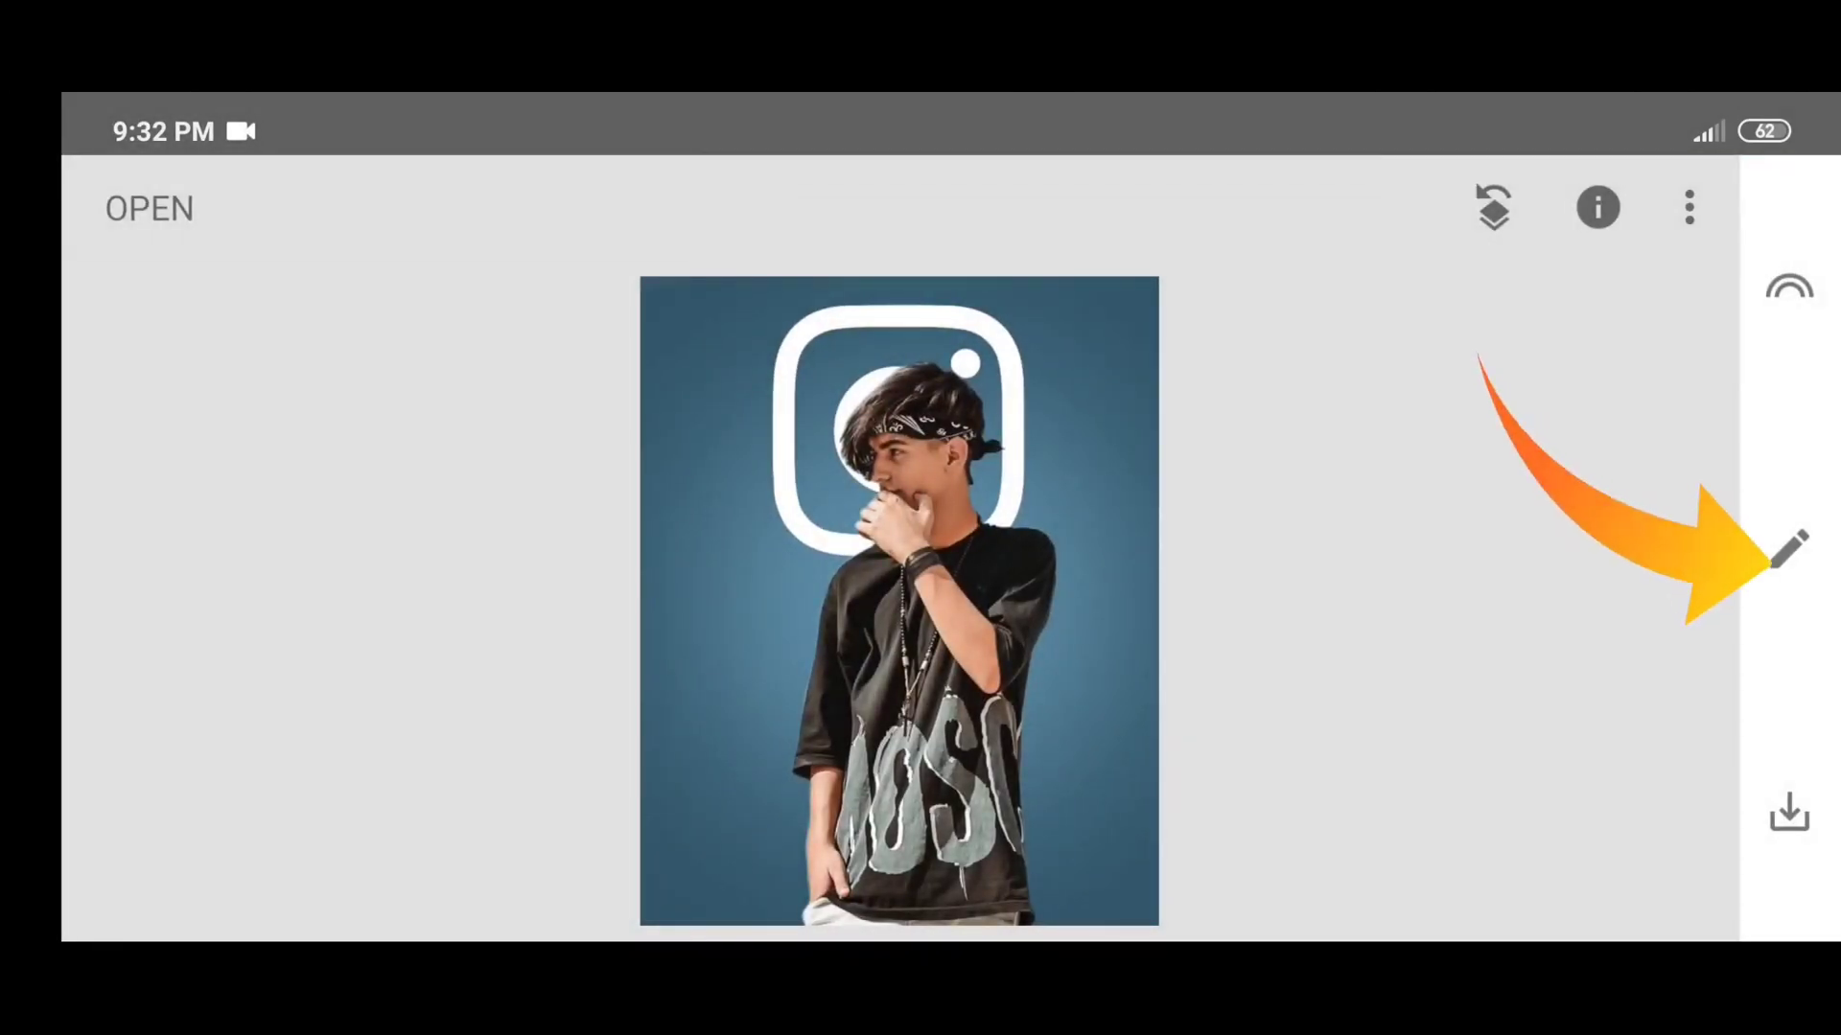
- Apply White balance with Temperature -10 and Tint -8
click(1790, 550)
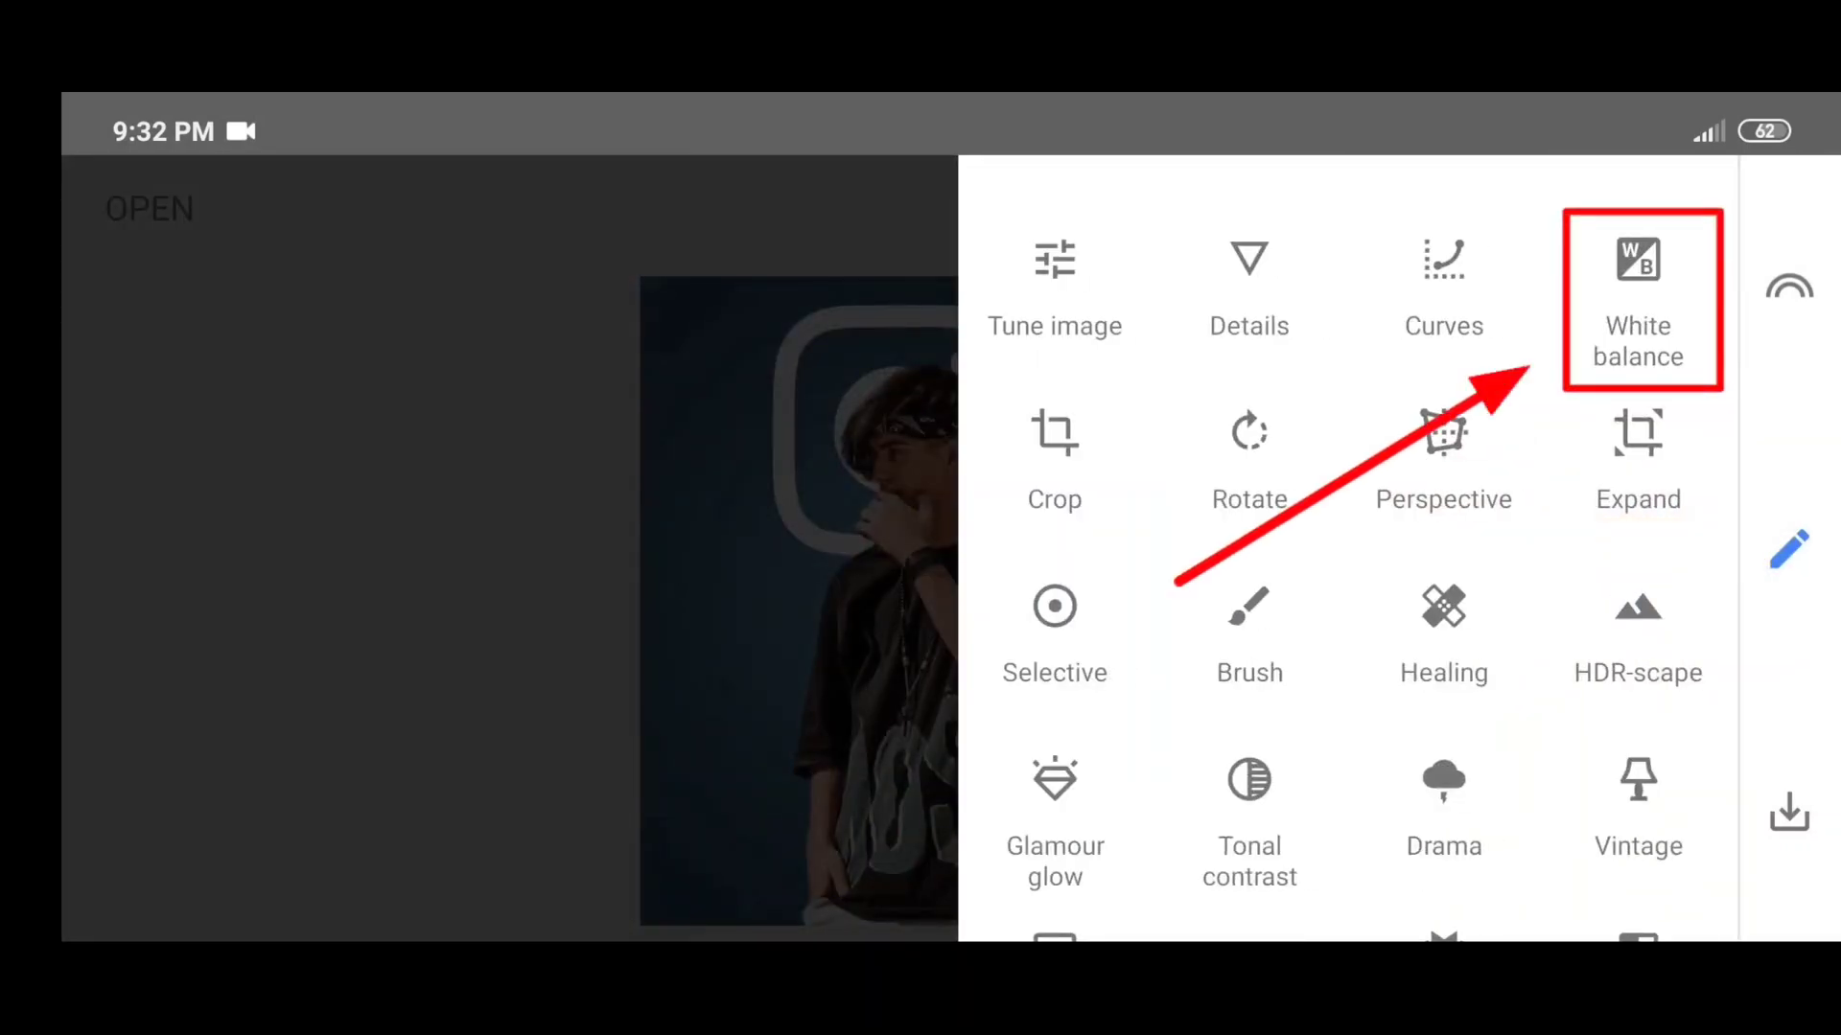
click(1640, 300)
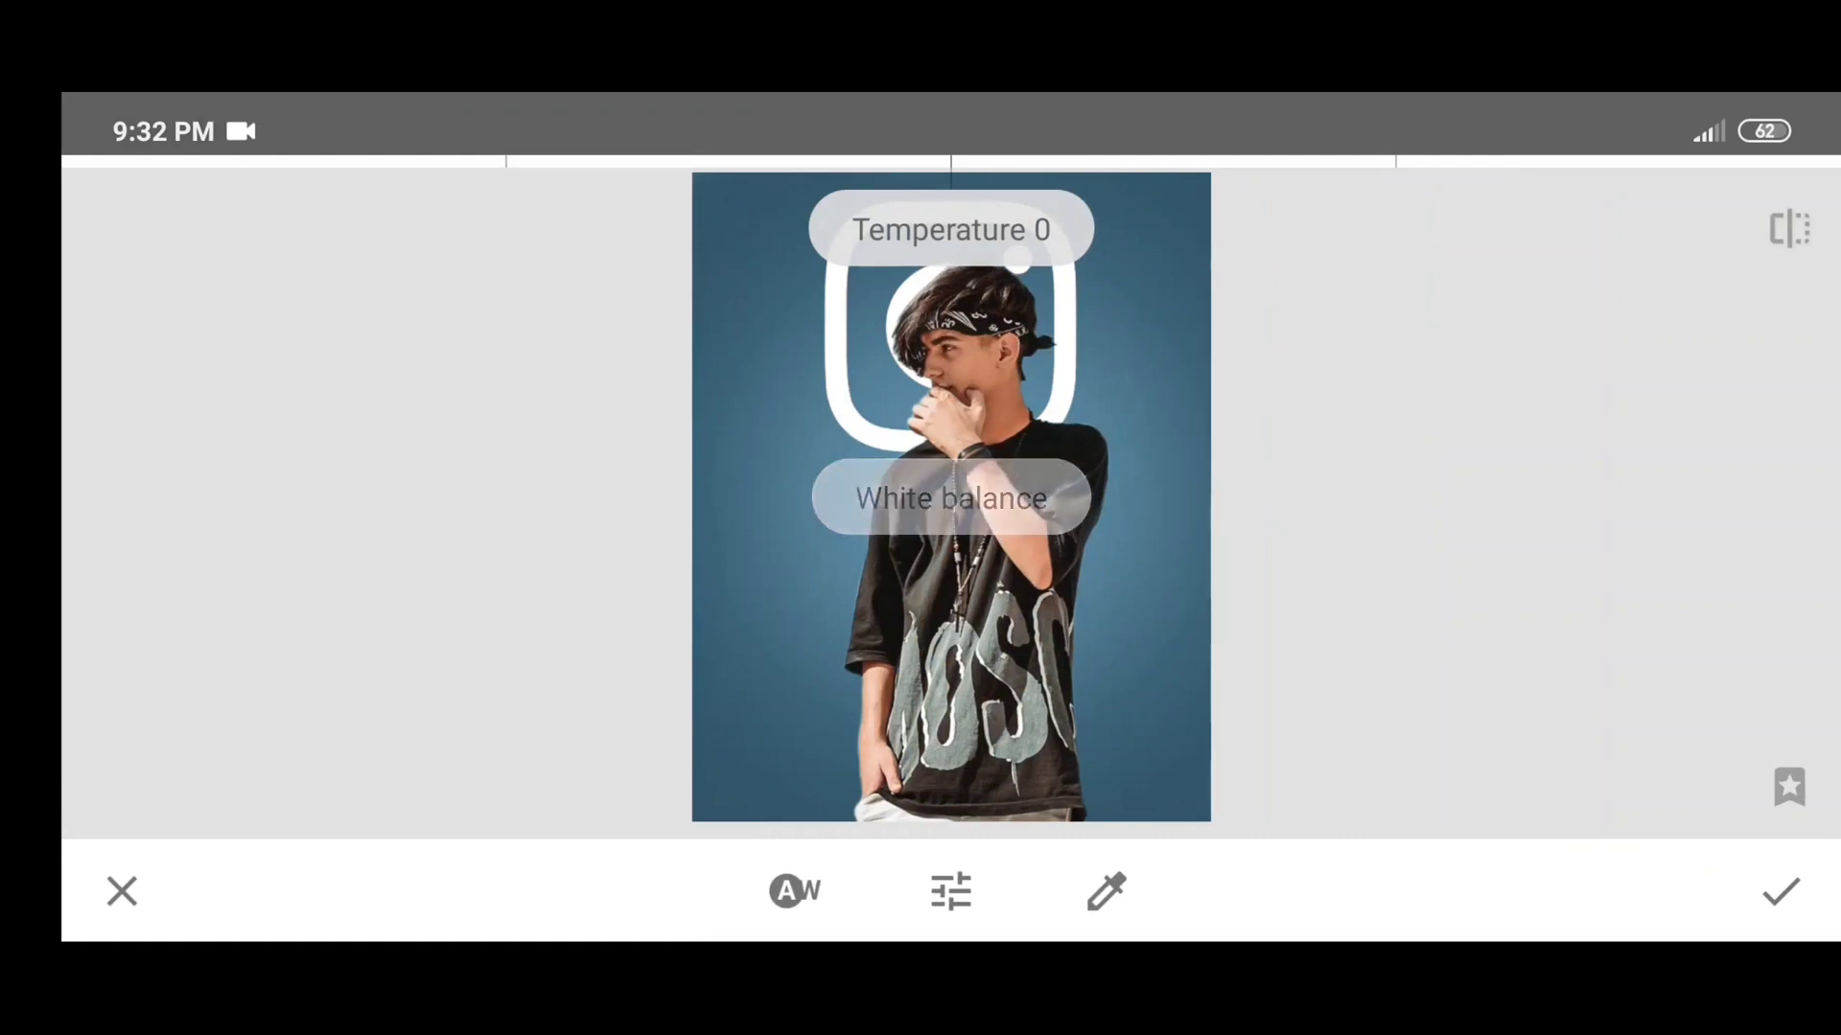
mouse_move(1150, 630)
mouse_down()
mouse_move(1096, 629)
mouse_move(1126, 634)
mouse_move(1180, 533)
mouse_up()
mouse_move(1173, 684)
mouse_down()
mouse_move(1090, 697)
mouse_move(1118, 693)
mouse_up()
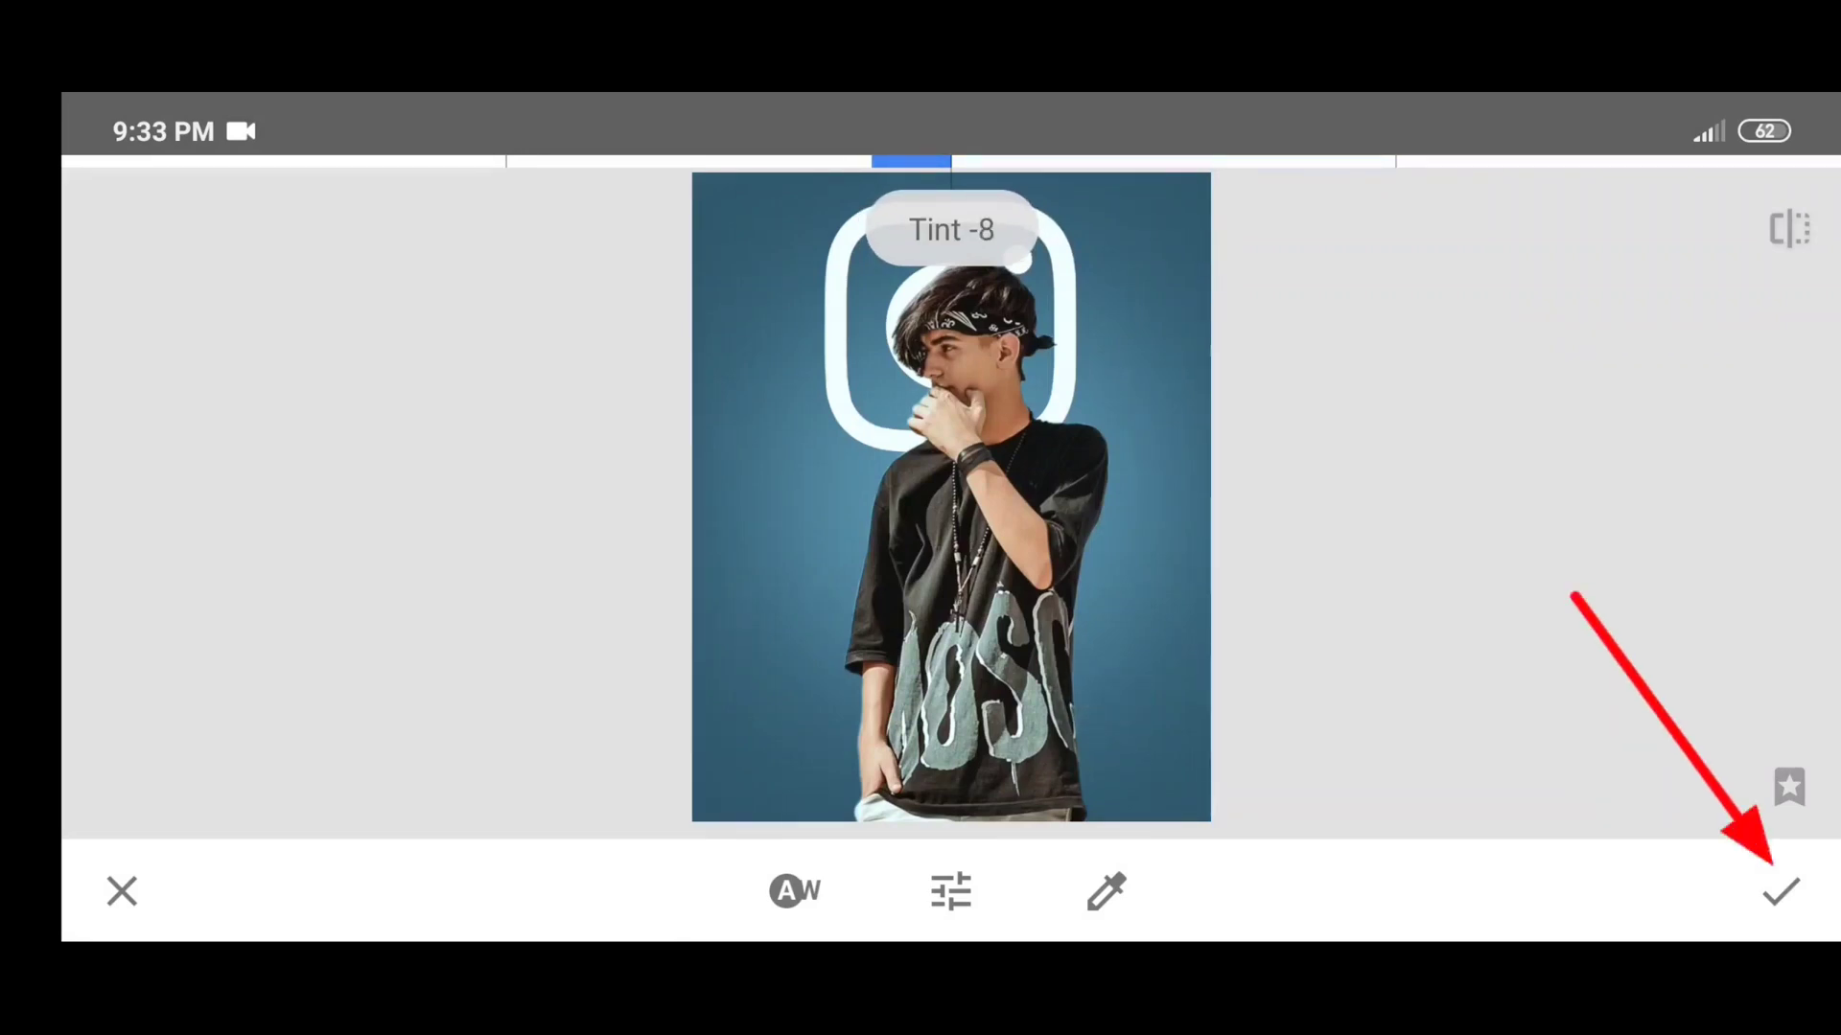
click(1781, 893)
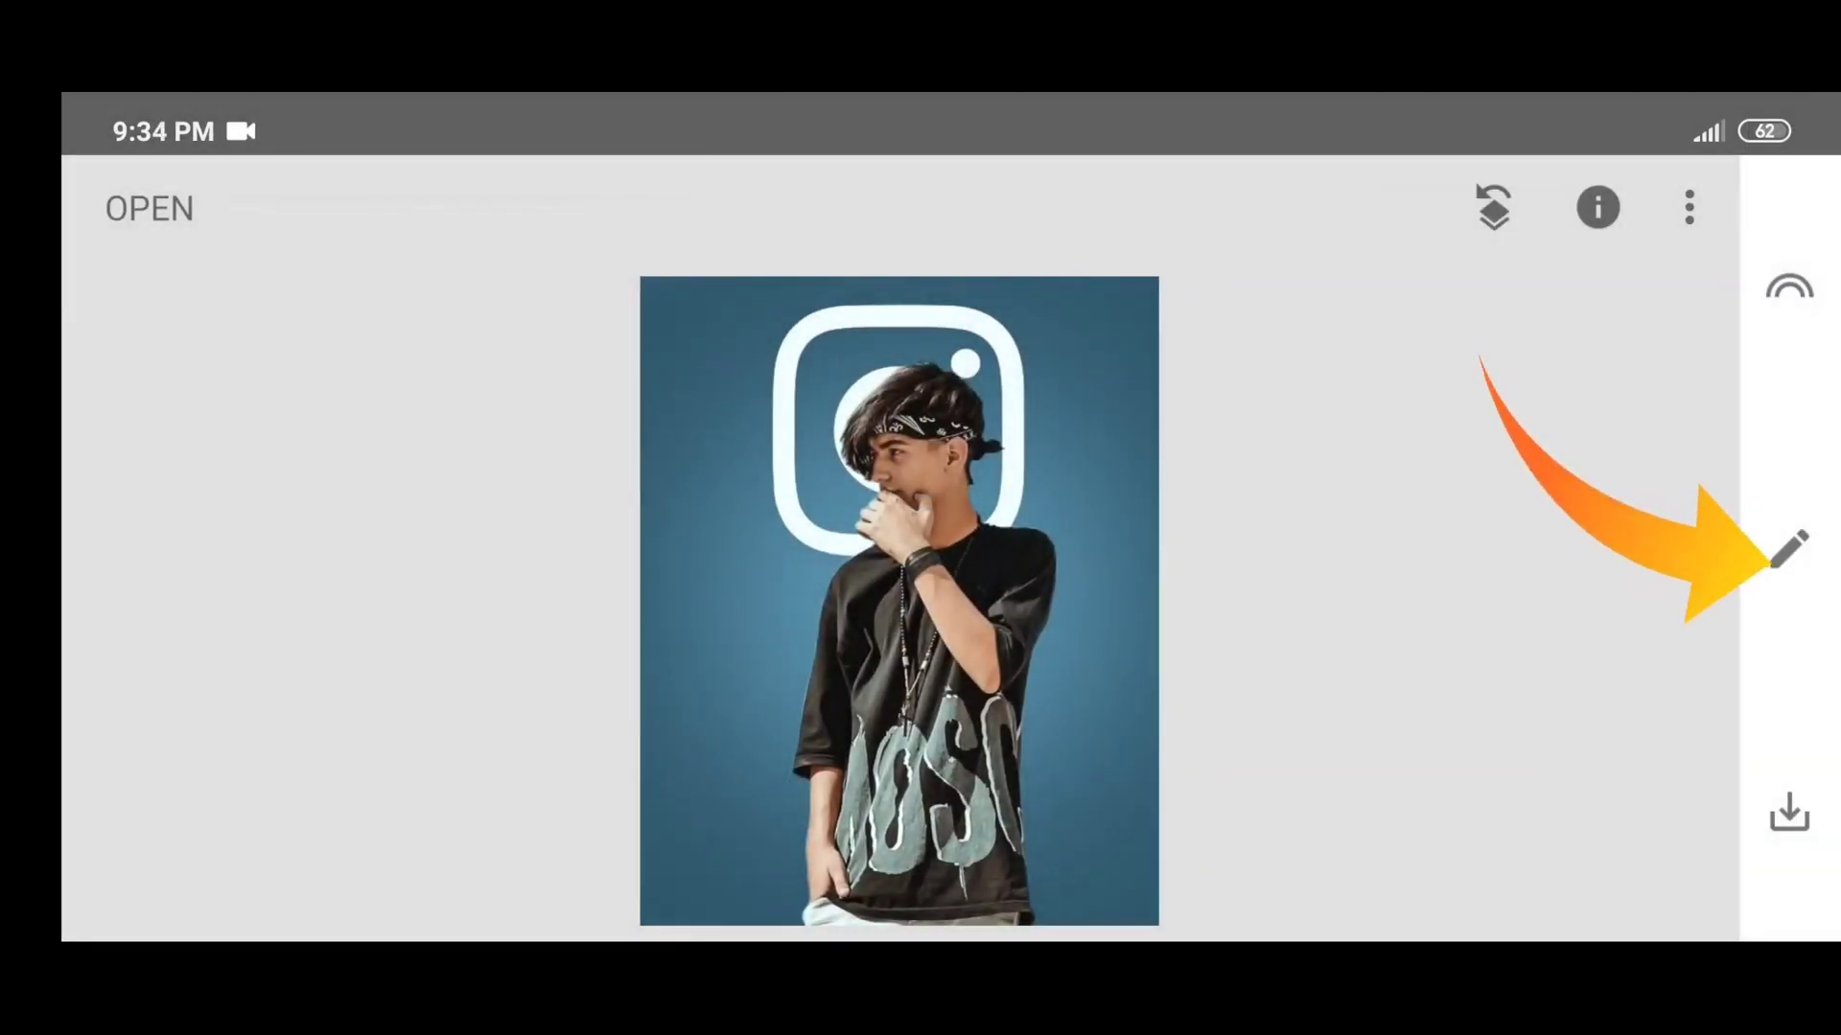
- Add the smoke image as a Double Exposure in Add blend mode
click(1788, 549)
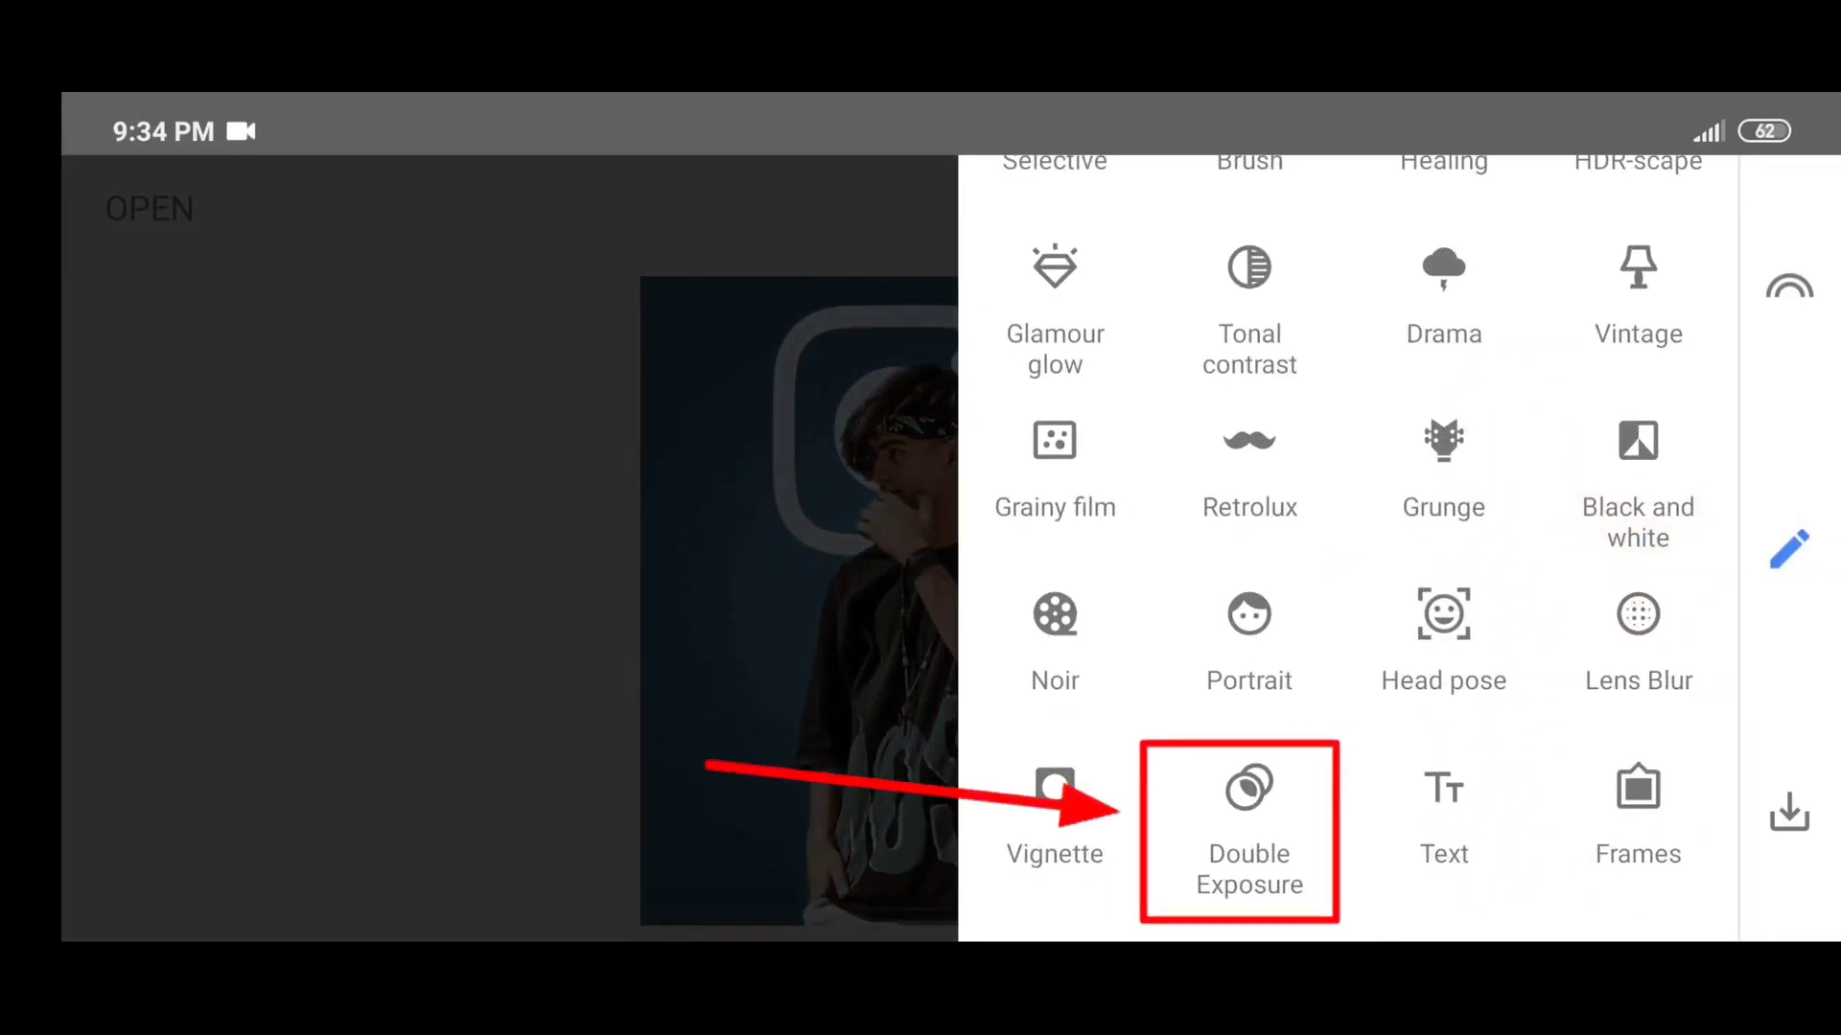
click(1249, 828)
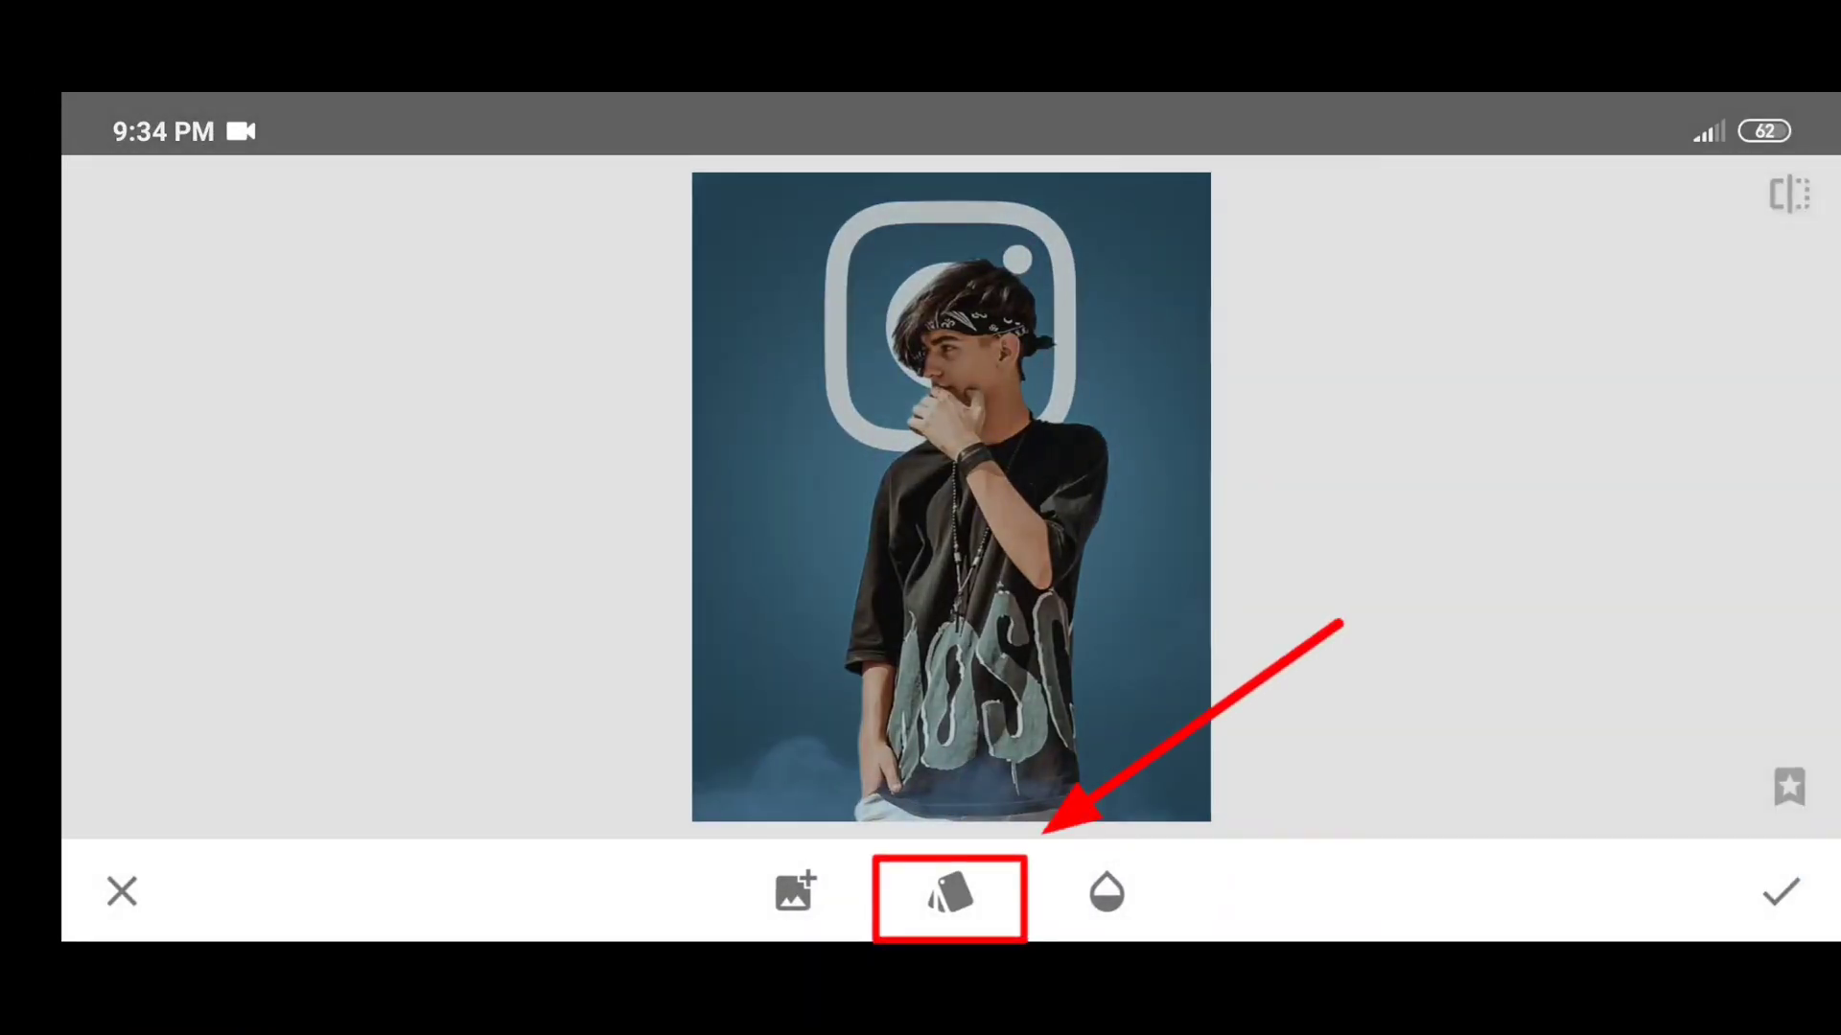
click(949, 893)
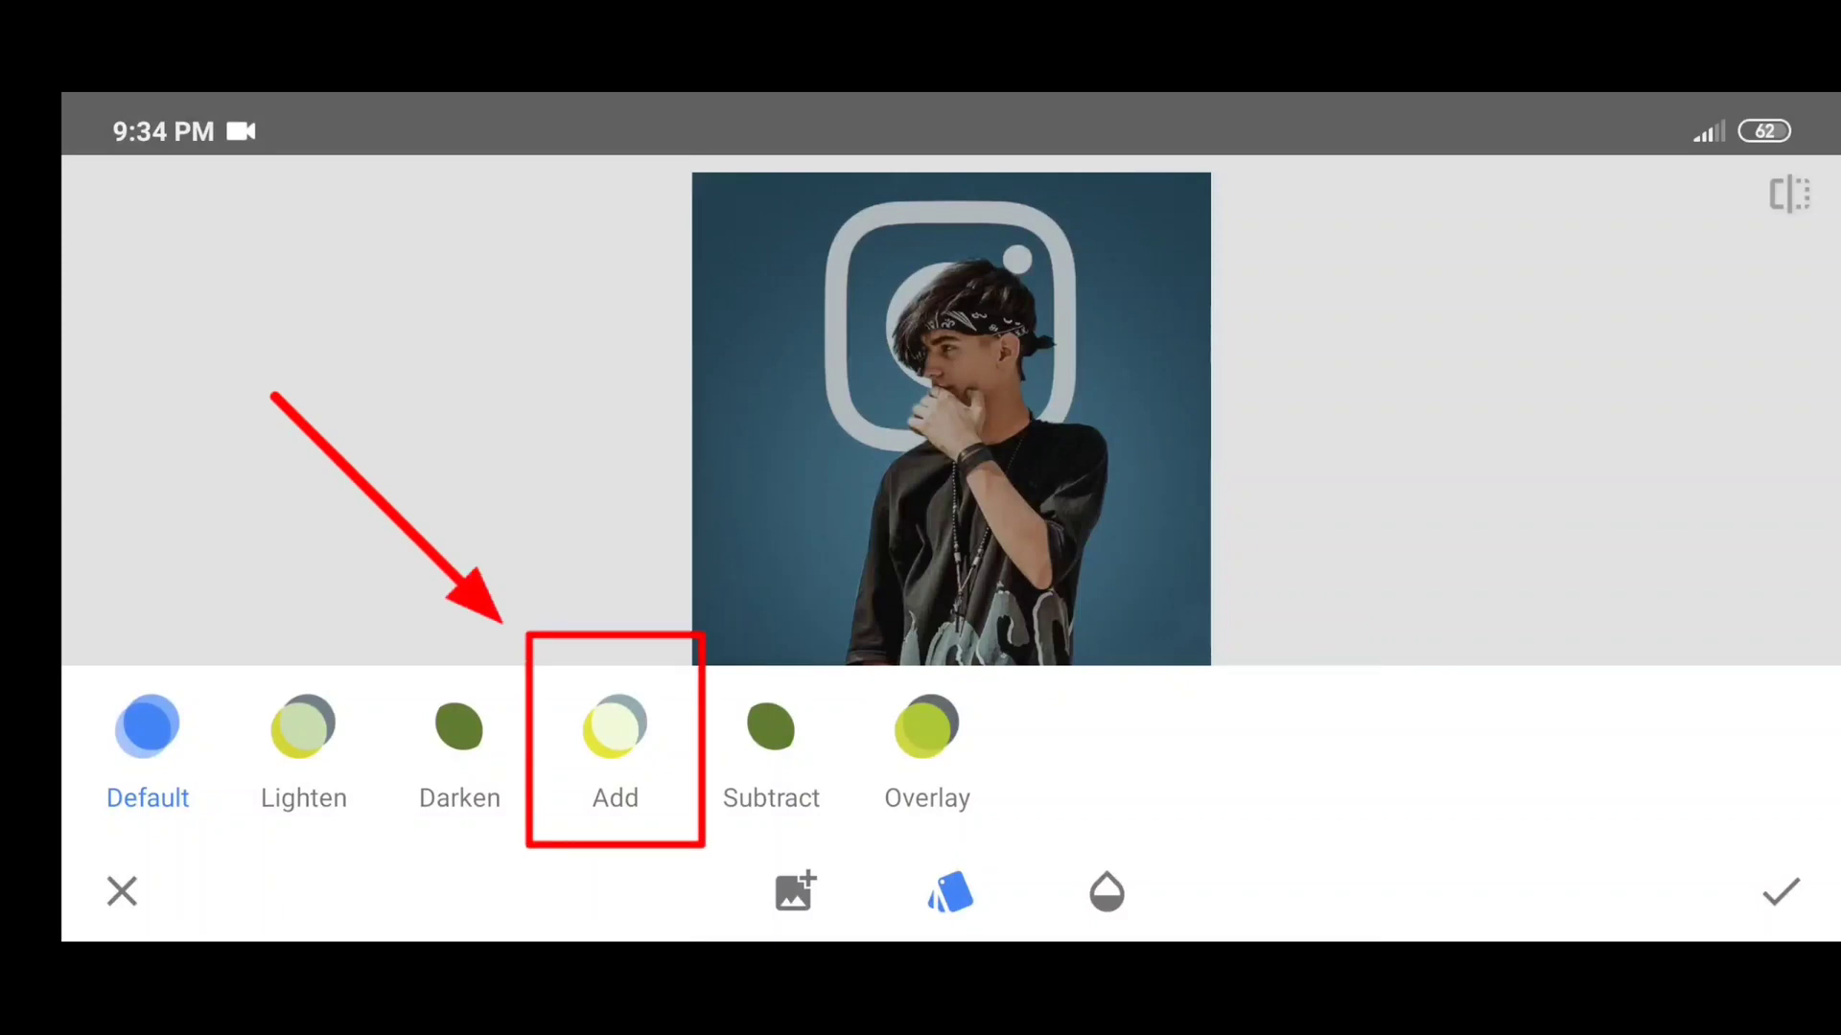
click(615, 749)
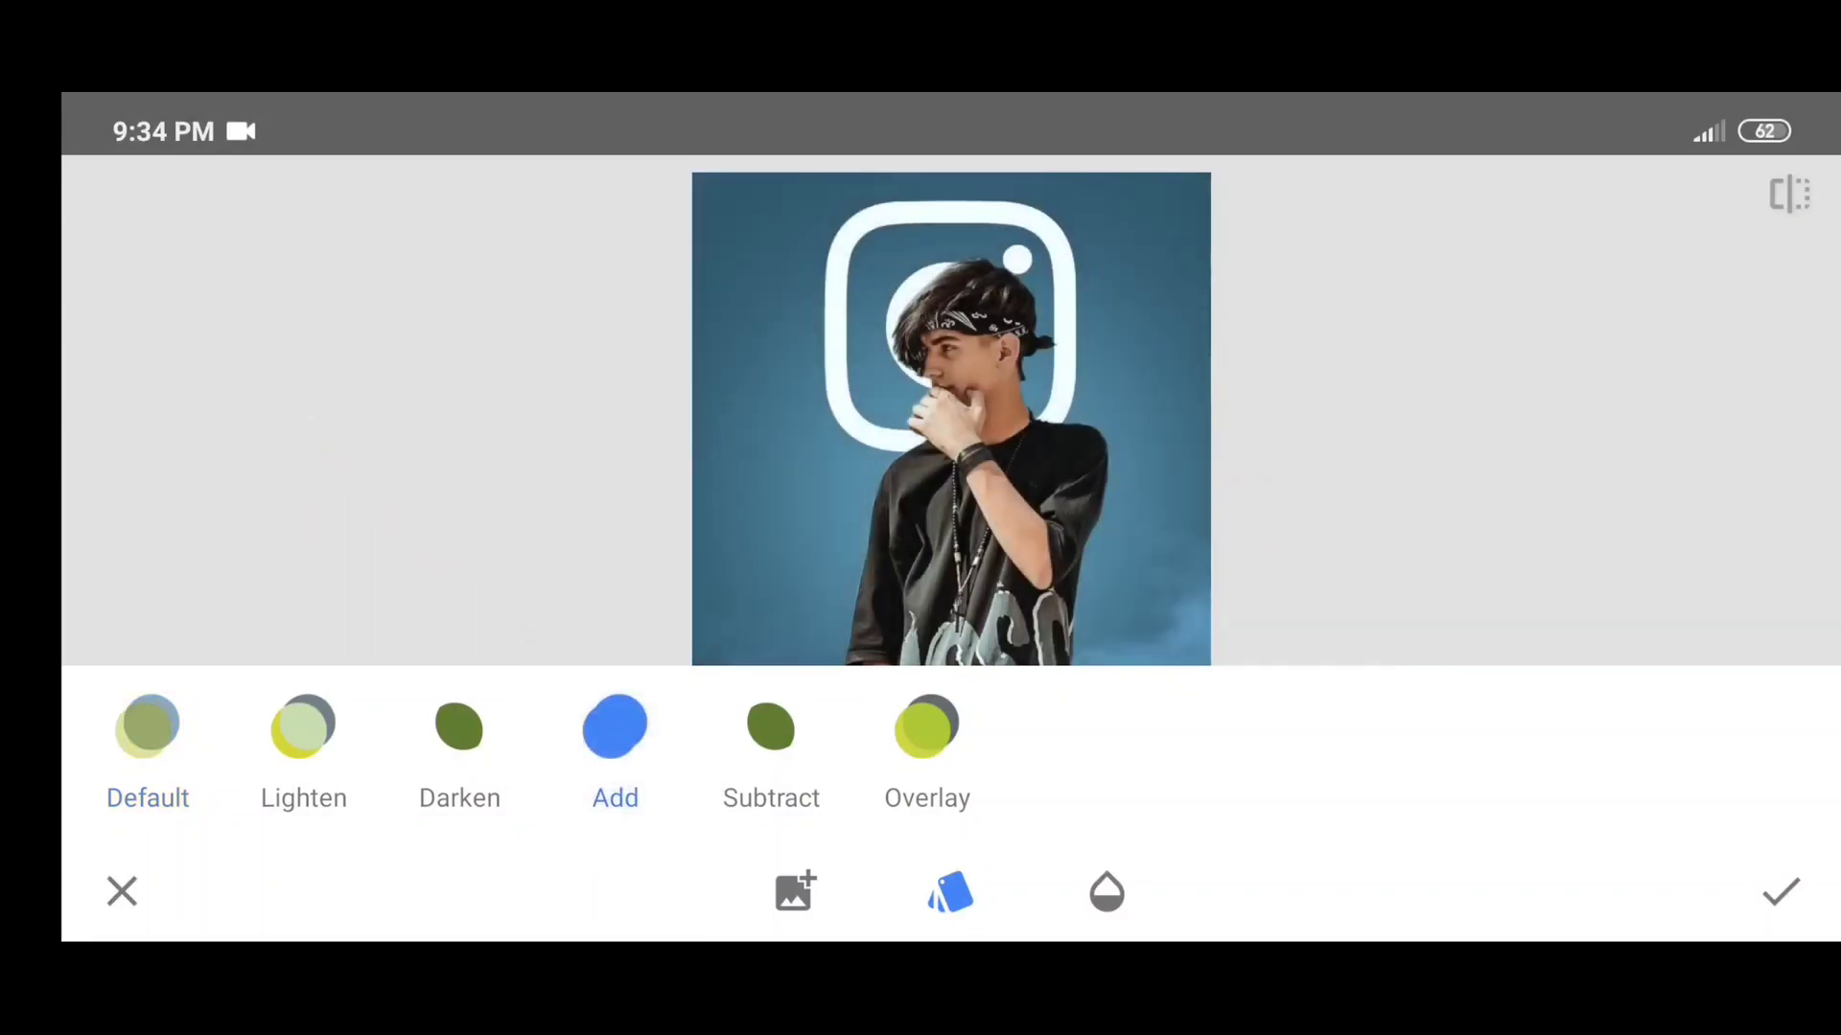
- Scale and move the smoke overlay along the bottom of the portrait
click(1305, 522)
drag(1193, 762, 1150, 676)
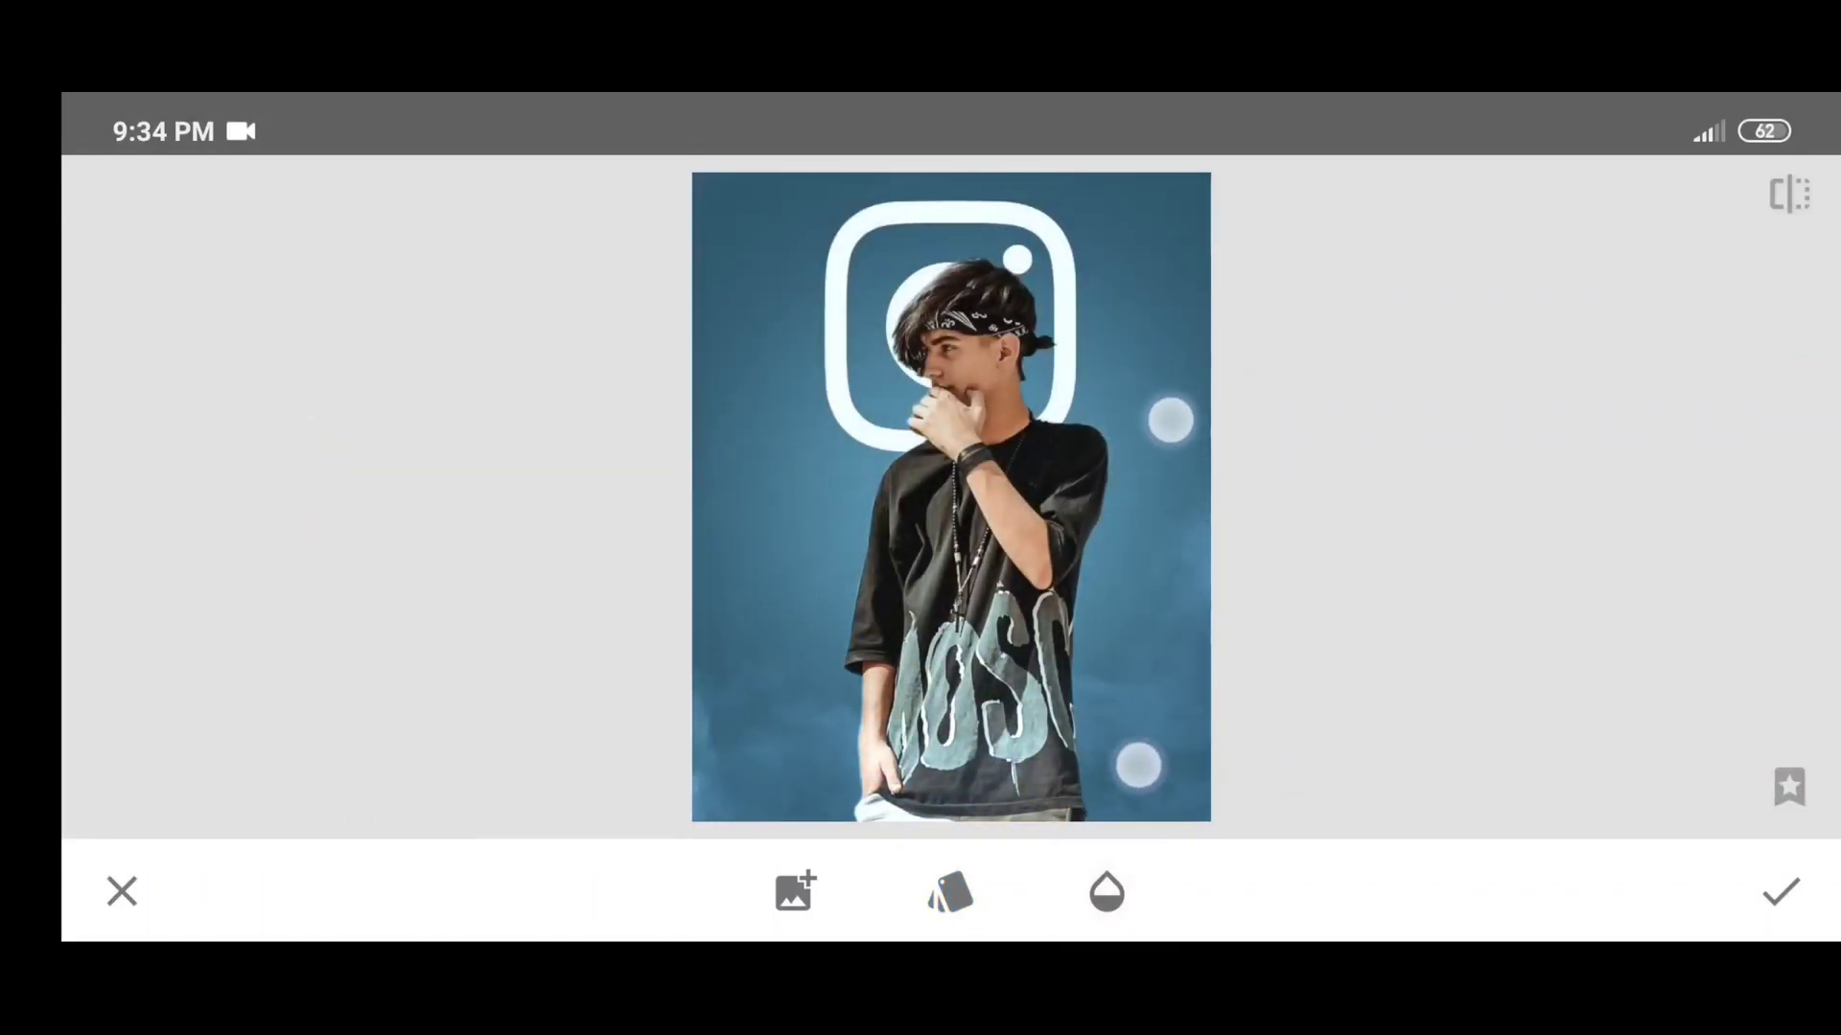
drag(1194, 763, 1131, 740)
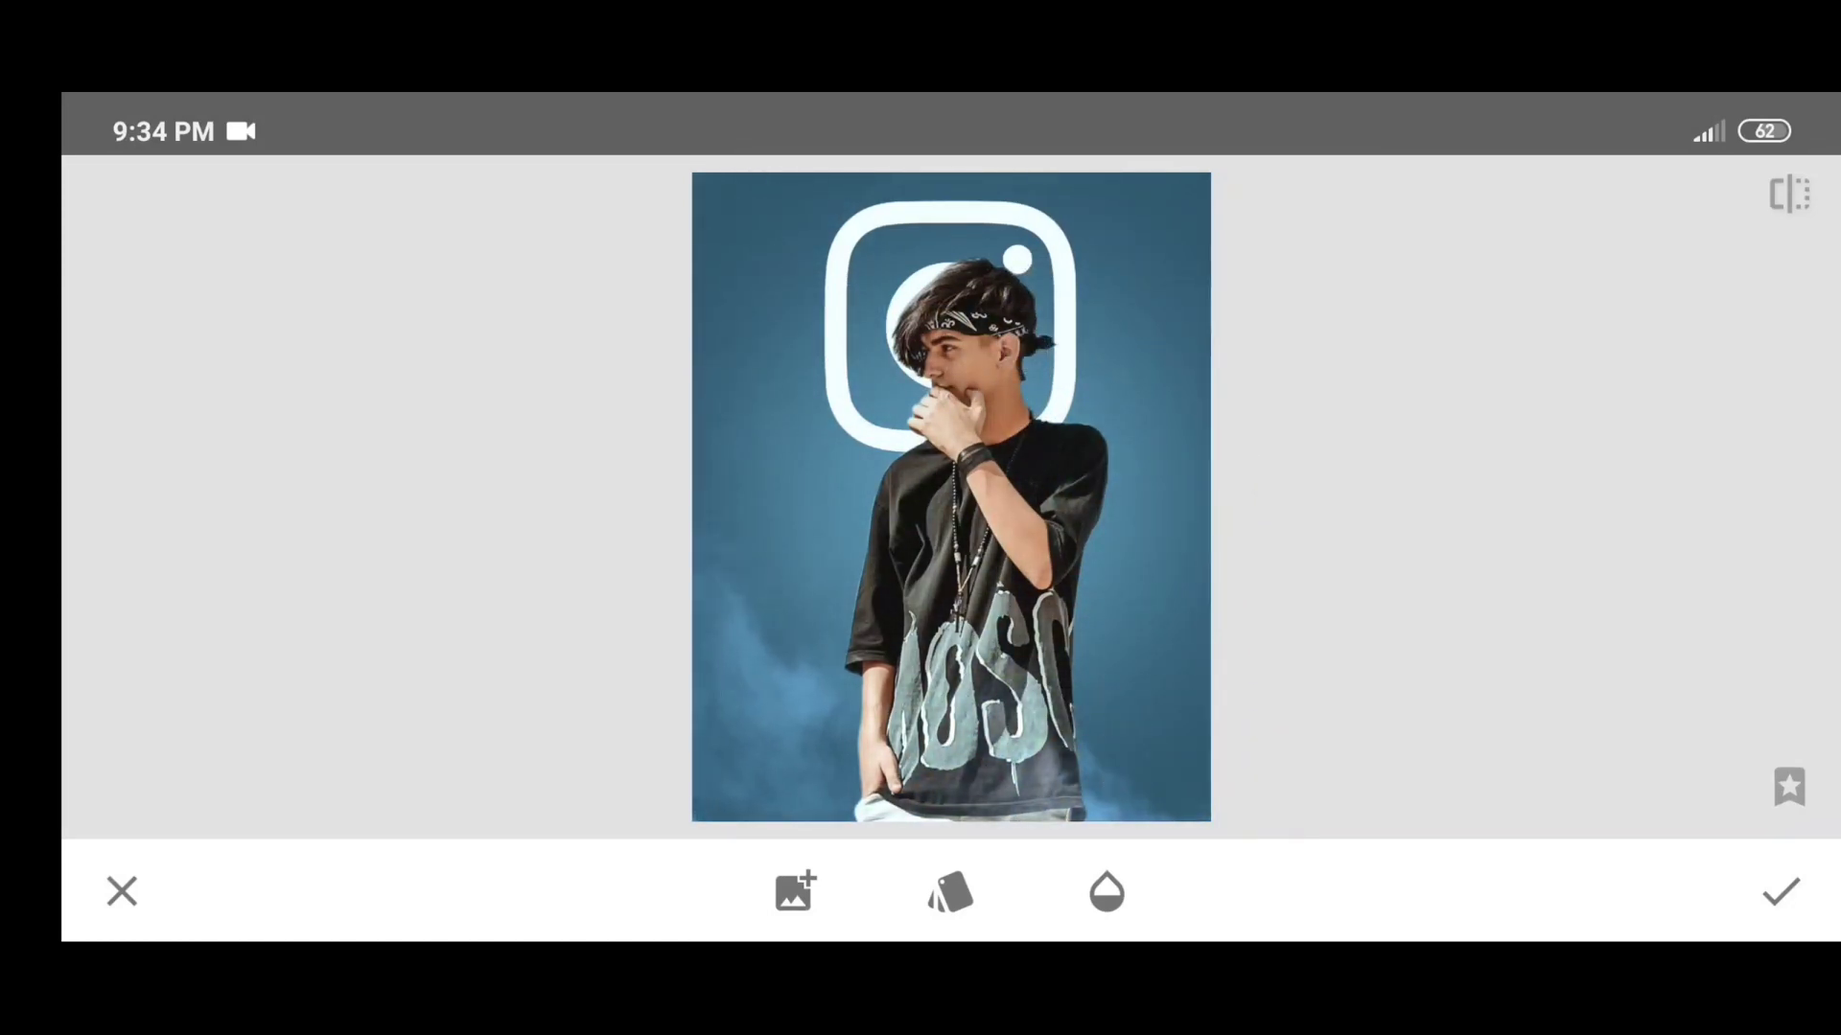
drag(1132, 741, 1077, 463)
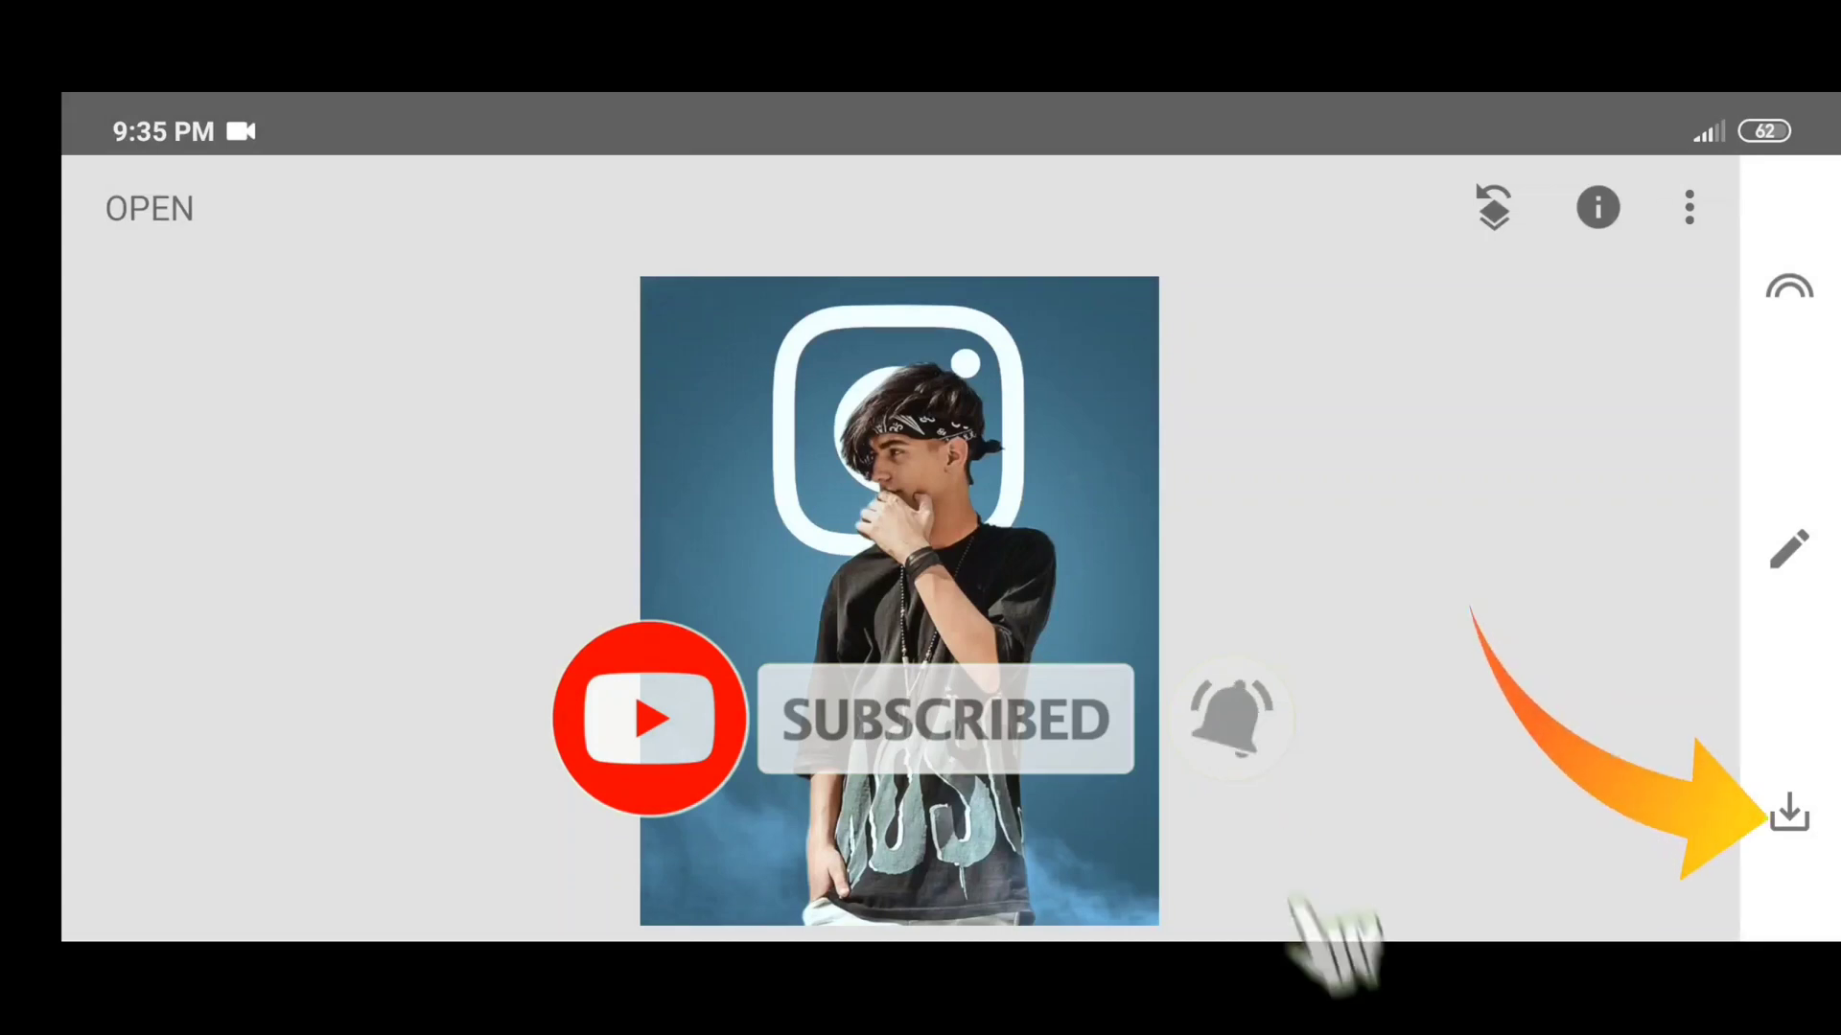
- Save a copy of the finished portrait from the download menu
click(1788, 814)
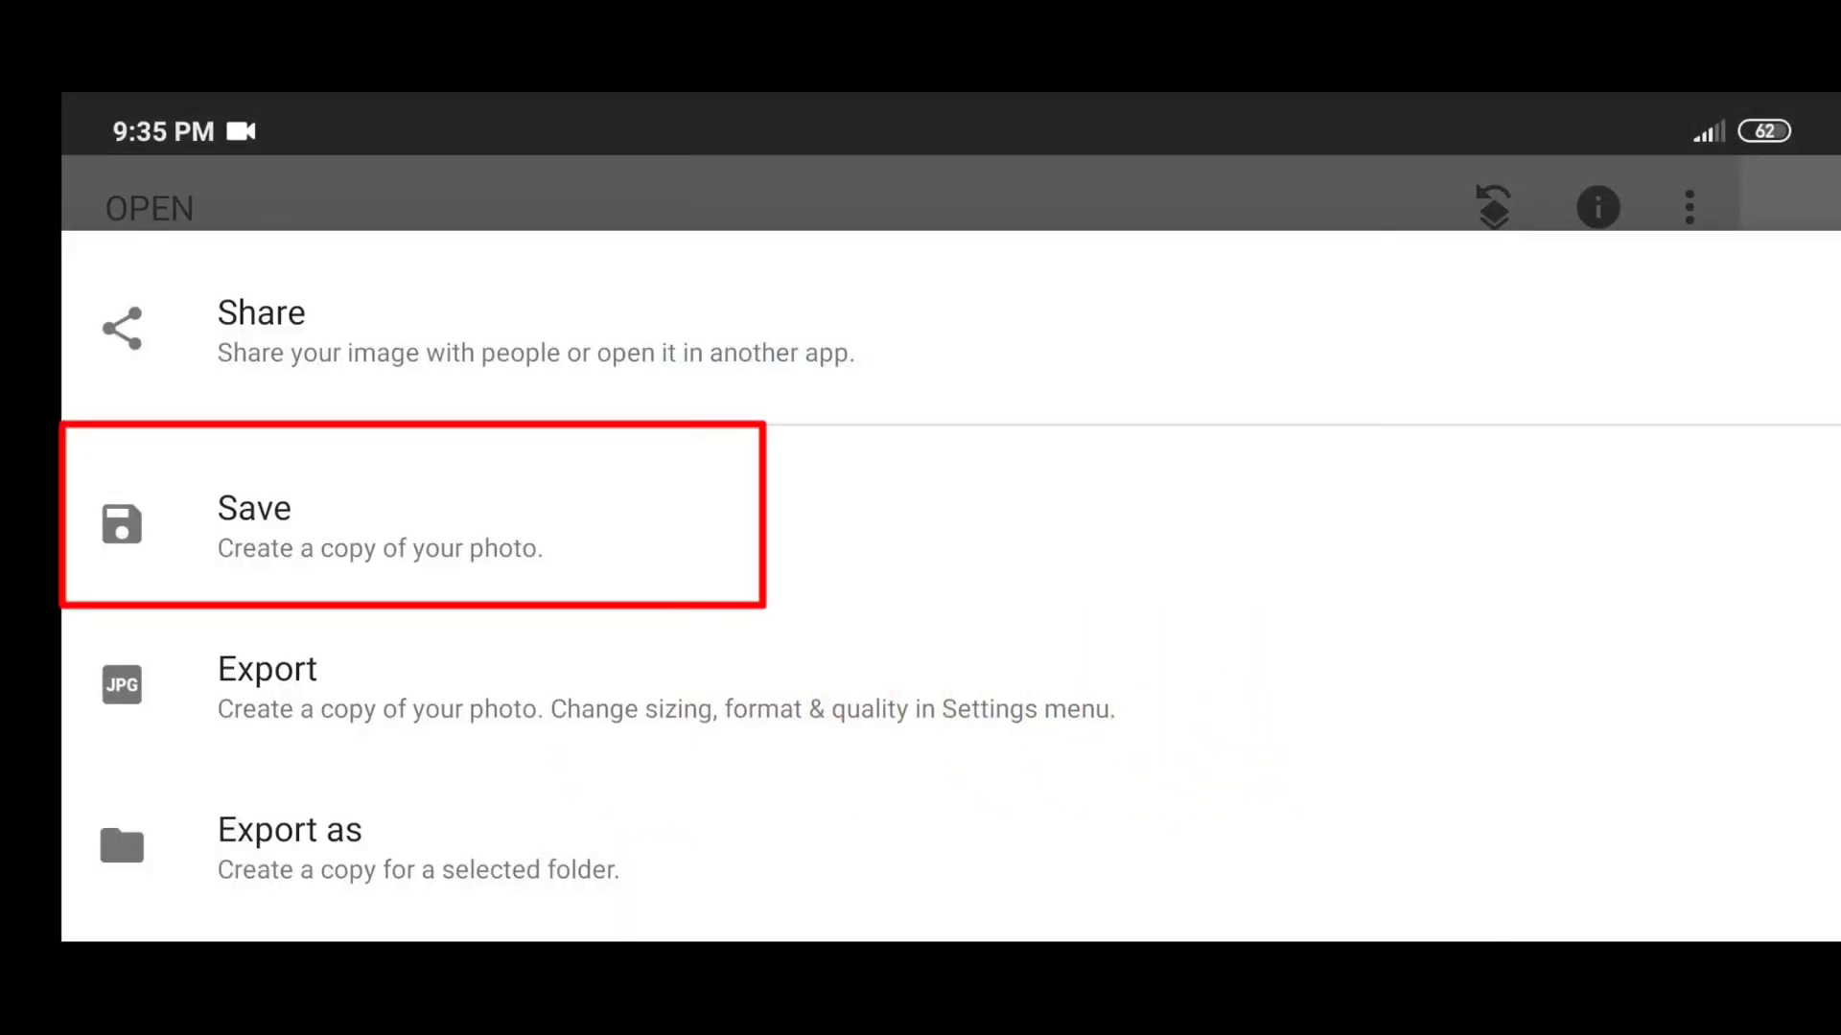
click(394, 507)
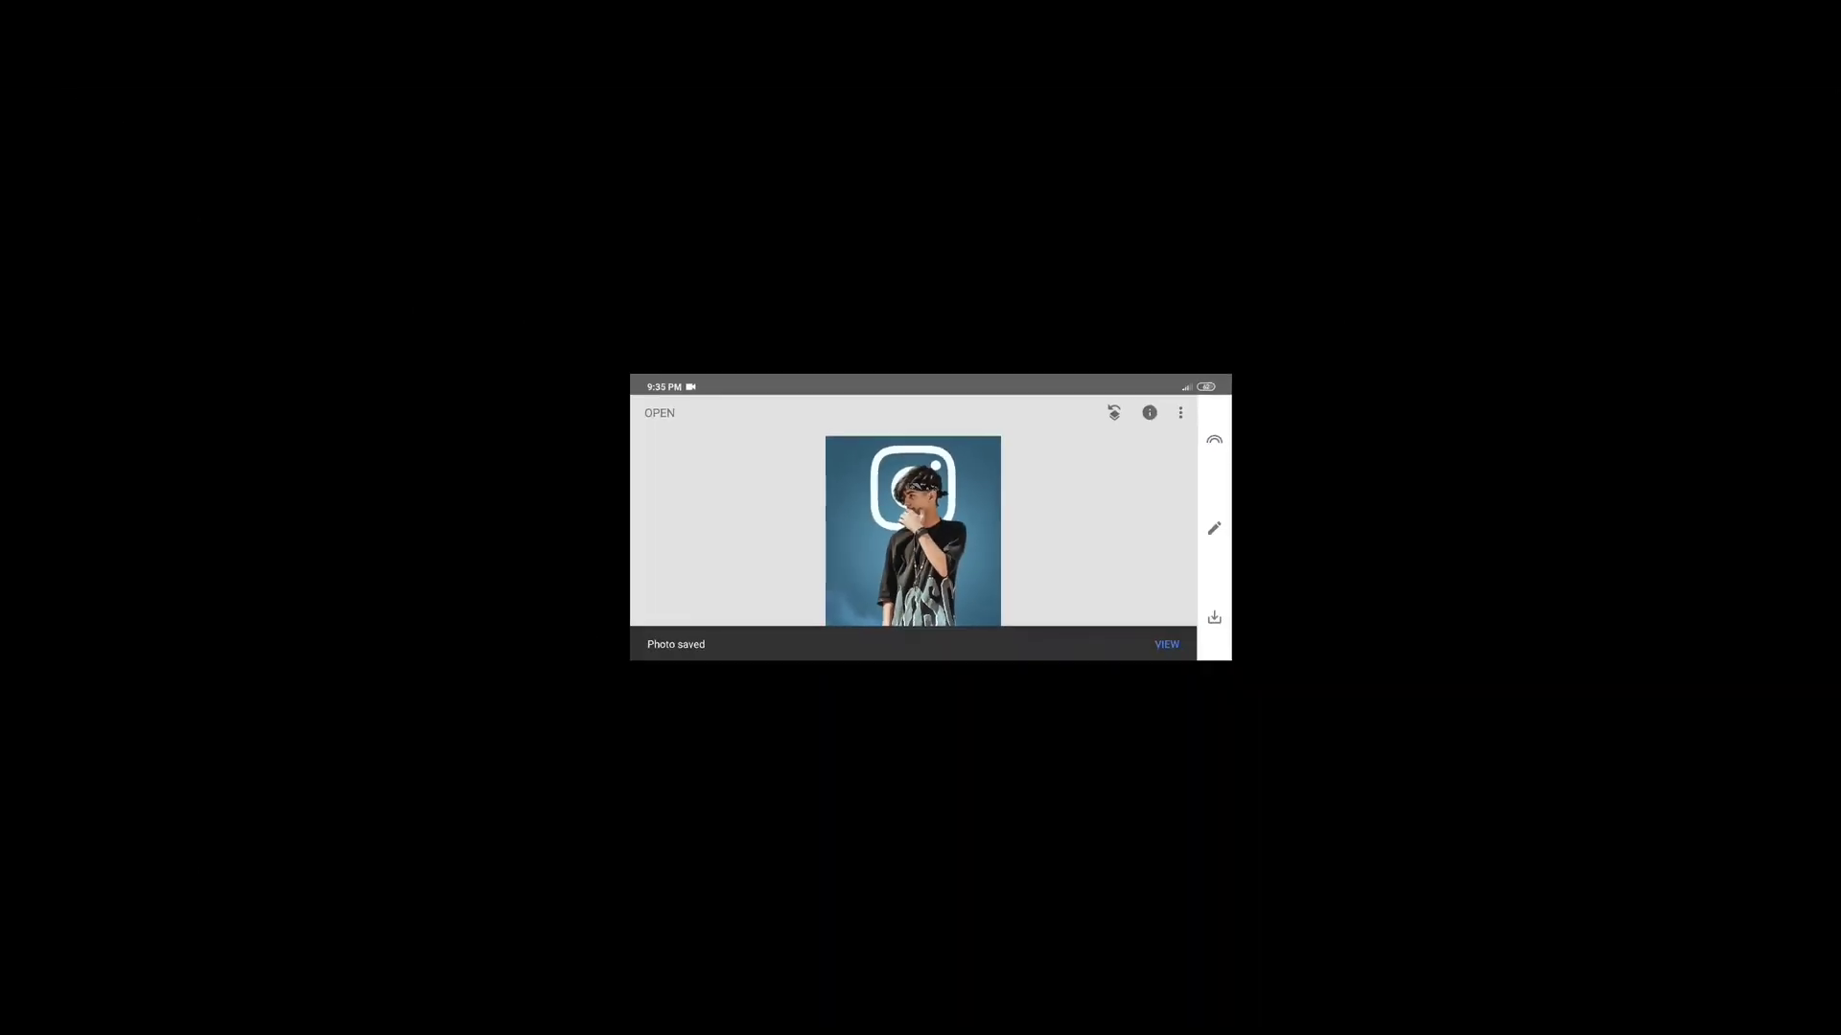